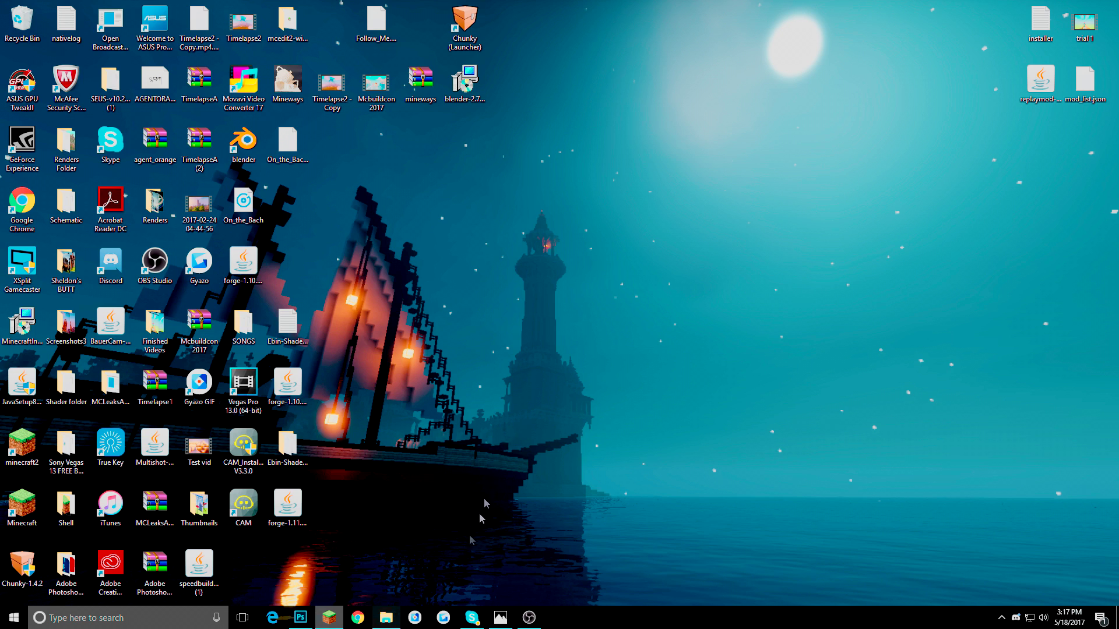
- Open the Minecraft Launcher, check which versions can be played, and display the launch options
{"action": "left_click", "coordinate": [328, 618]}
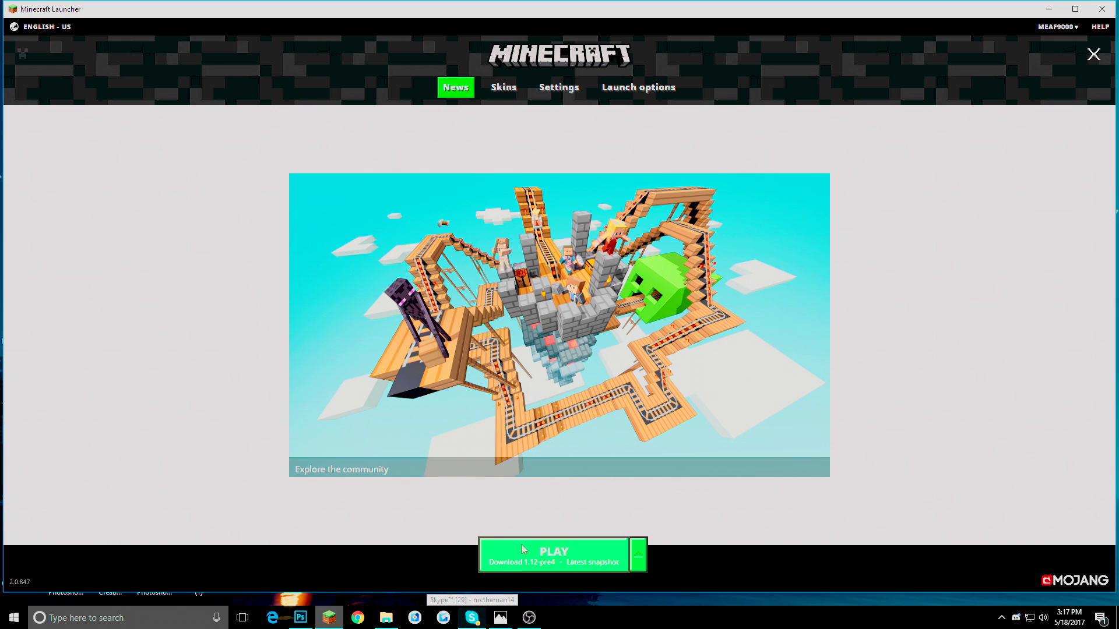
{"action": "left_click", "coordinate": [638, 555]}
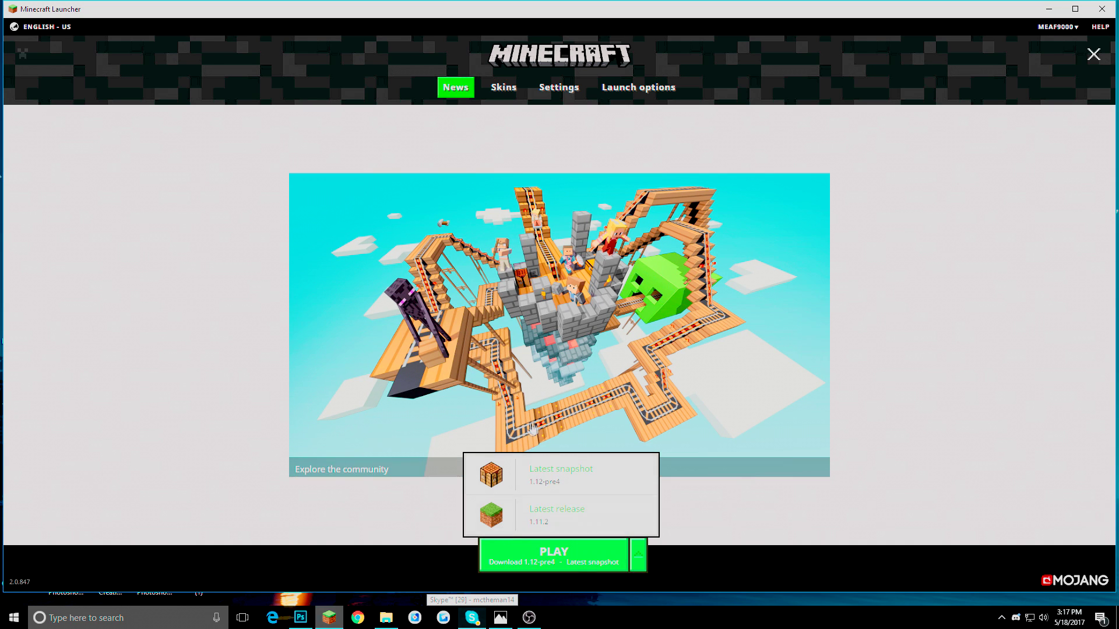
{"action": "left_click", "coordinate": [845, 555]}
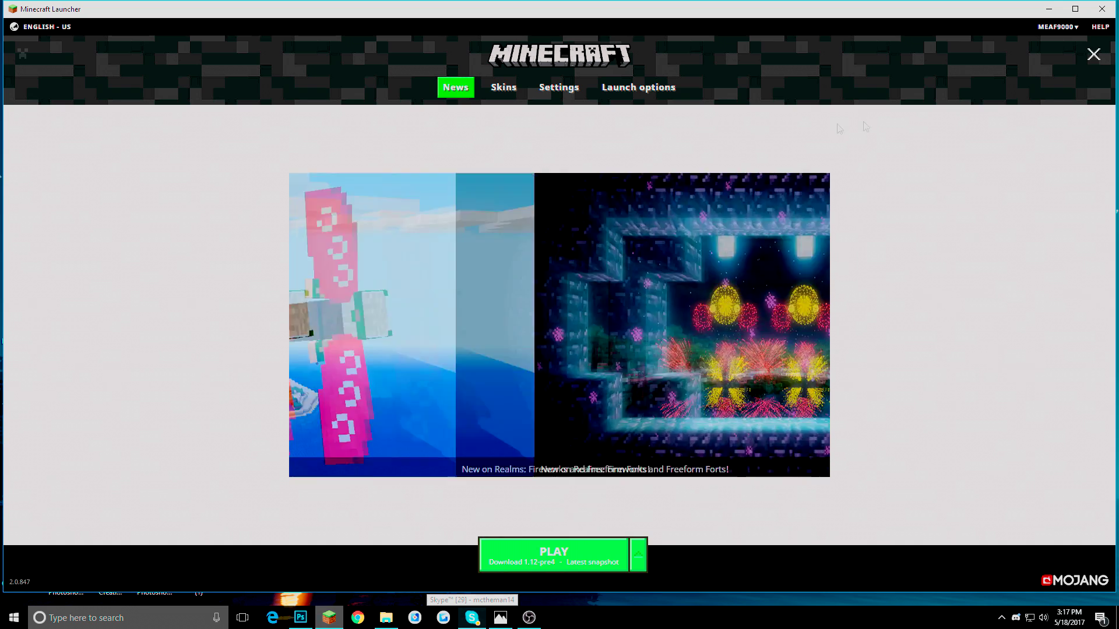
{"action": "left_click", "coordinate": [655, 93]}
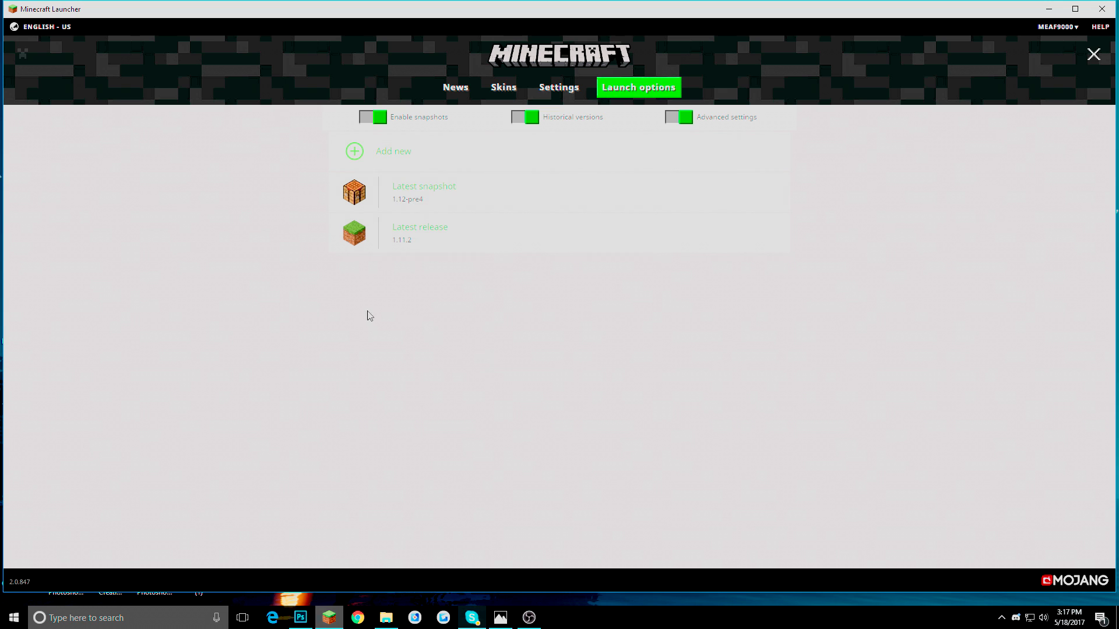
- Start a new launch configuration named "minecraft"
{"action": "left_click", "coordinate": [355, 152]}
{"action": "left_click", "coordinate": [475, 158]}
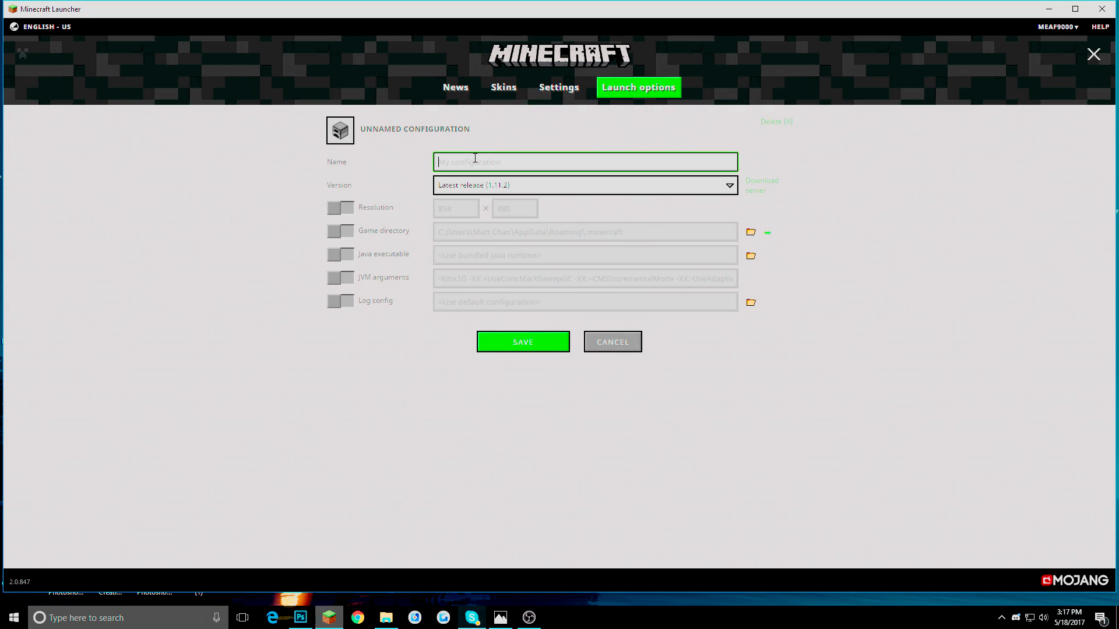
{"action": "type", "text": "minecraft"}
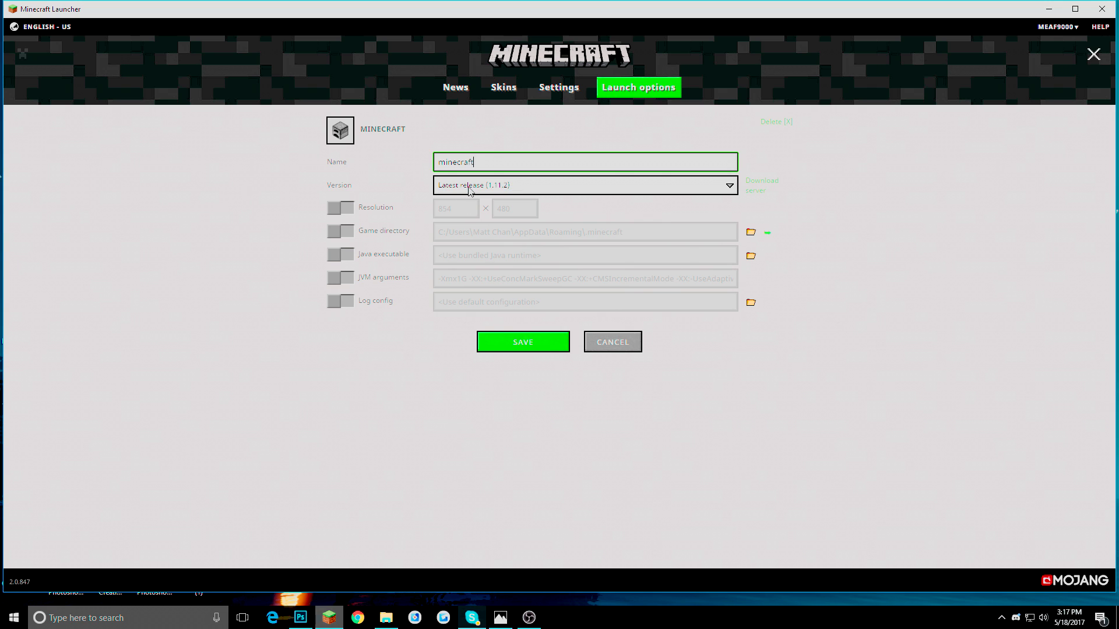
- Look through the configuration's available game versions, including the OptiFine and Forge releases, and close the launcher without saving
{"action": "left_click", "coordinate": [730, 186]}
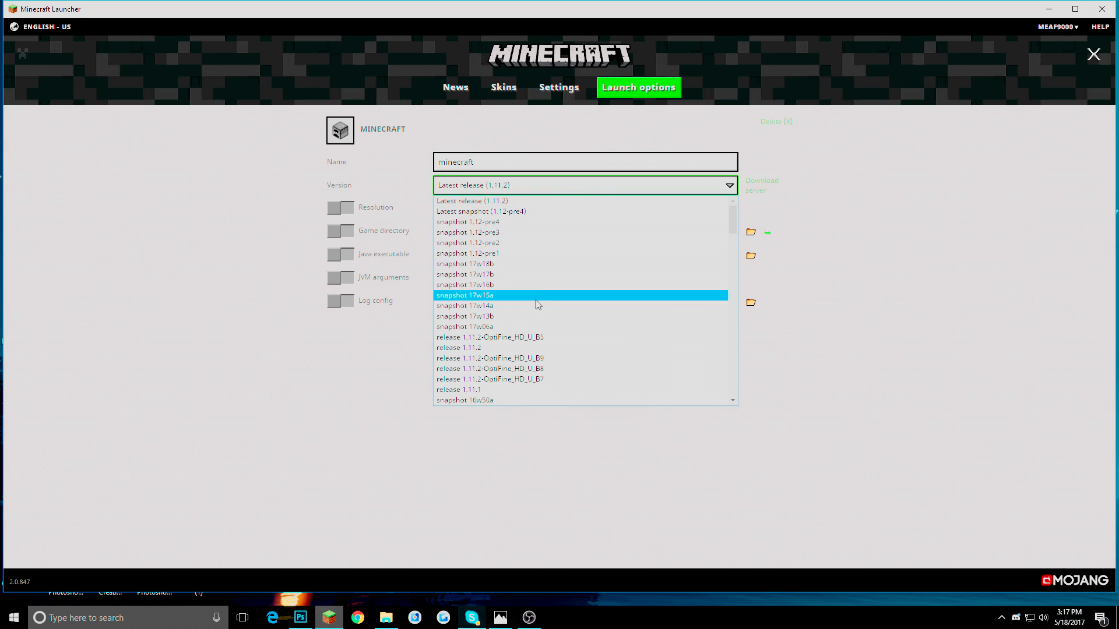
{"action": "scroll", "coordinate": [542, 278], "scroll_direction": "down", "scroll_amount": 5}
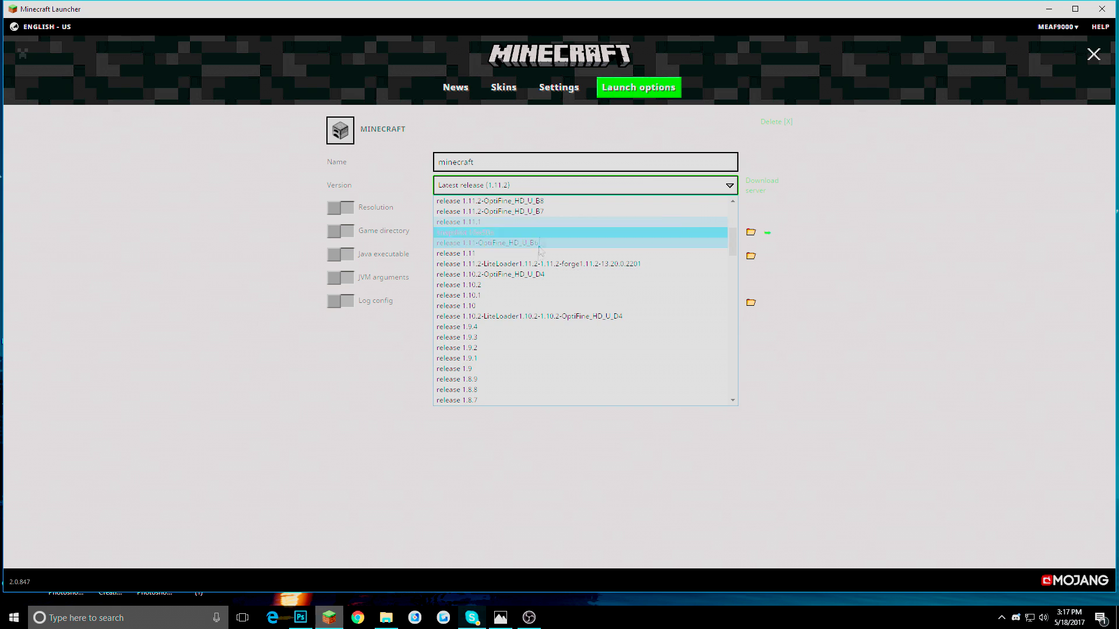
{"action": "scroll", "coordinate": [536, 292], "scroll_direction": "down", "scroll_amount": 20}
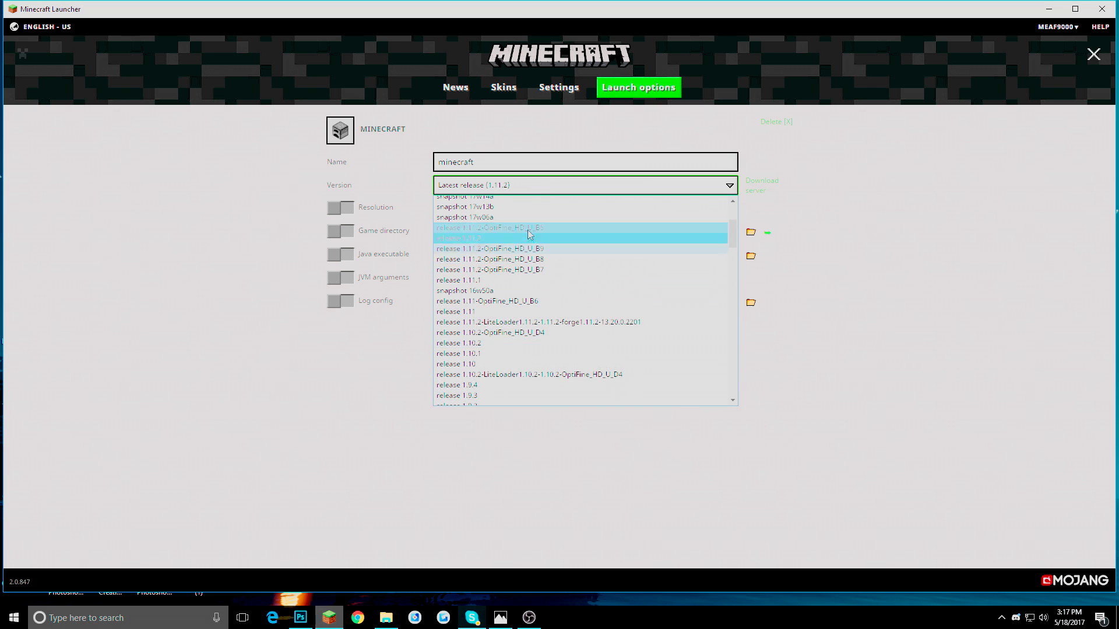
{"action": "scroll", "coordinate": [531, 273], "scroll_direction": "down", "scroll_amount": 11}
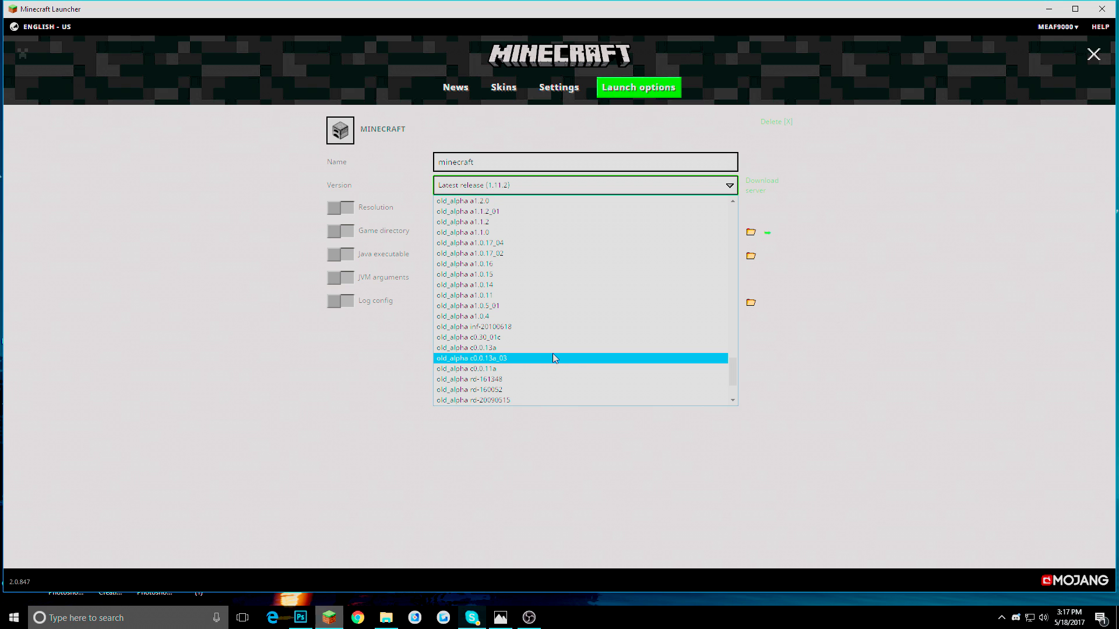
{"action": "scroll", "coordinate": [548, 286], "scroll_direction": "down", "scroll_amount": 3}
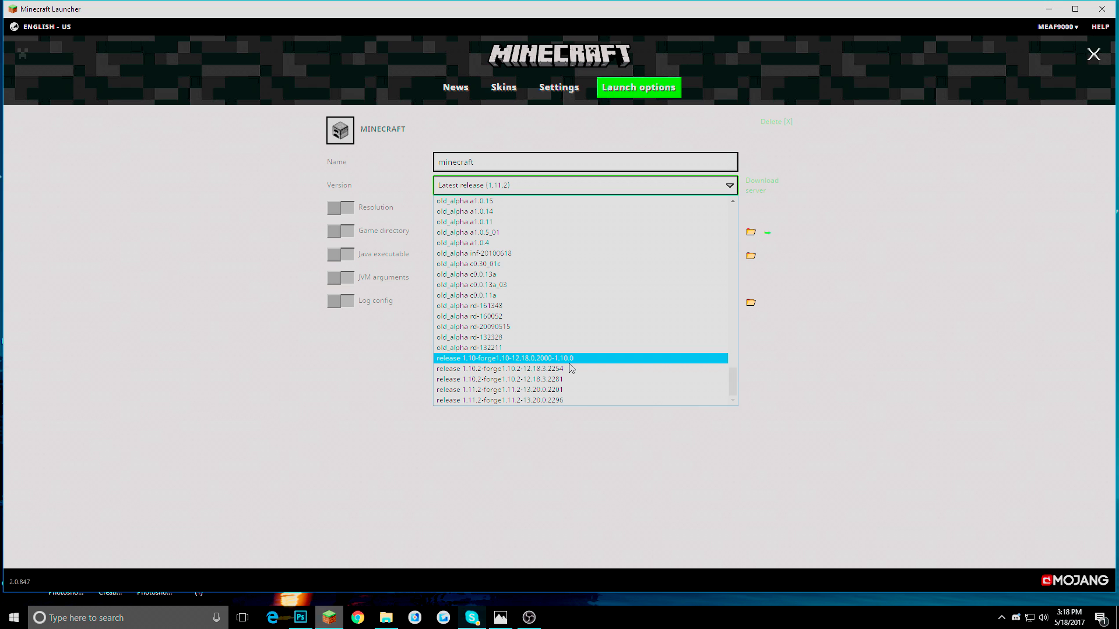
{"action": "scroll", "coordinate": [536, 342], "scroll_direction": "up", "scroll_amount": 10}
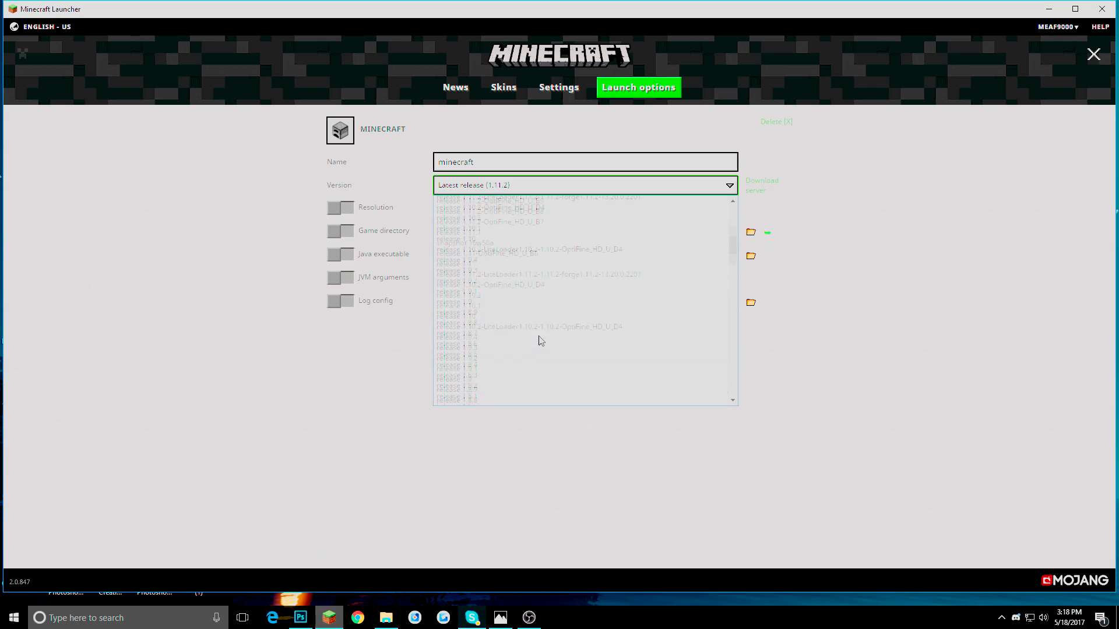
{"action": "scroll", "coordinate": [555, 346], "scroll_direction": "down", "scroll_amount": 3}
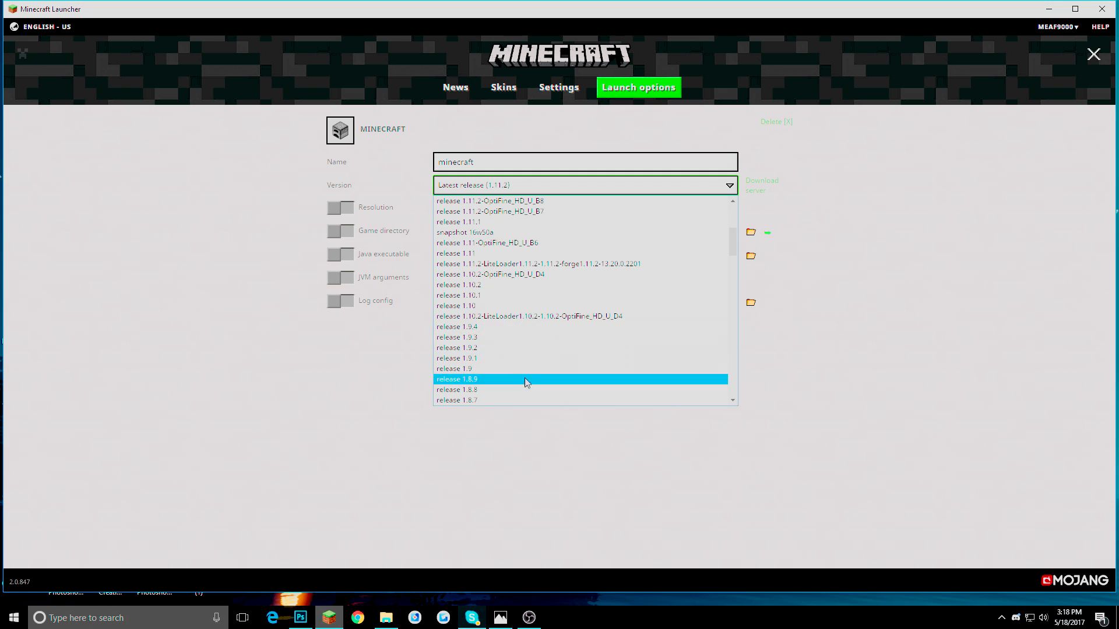
{"action": "scroll", "coordinate": [559, 291], "scroll_direction": "up", "scroll_amount": 5}
{"action": "left_click", "coordinate": [861, 297]}
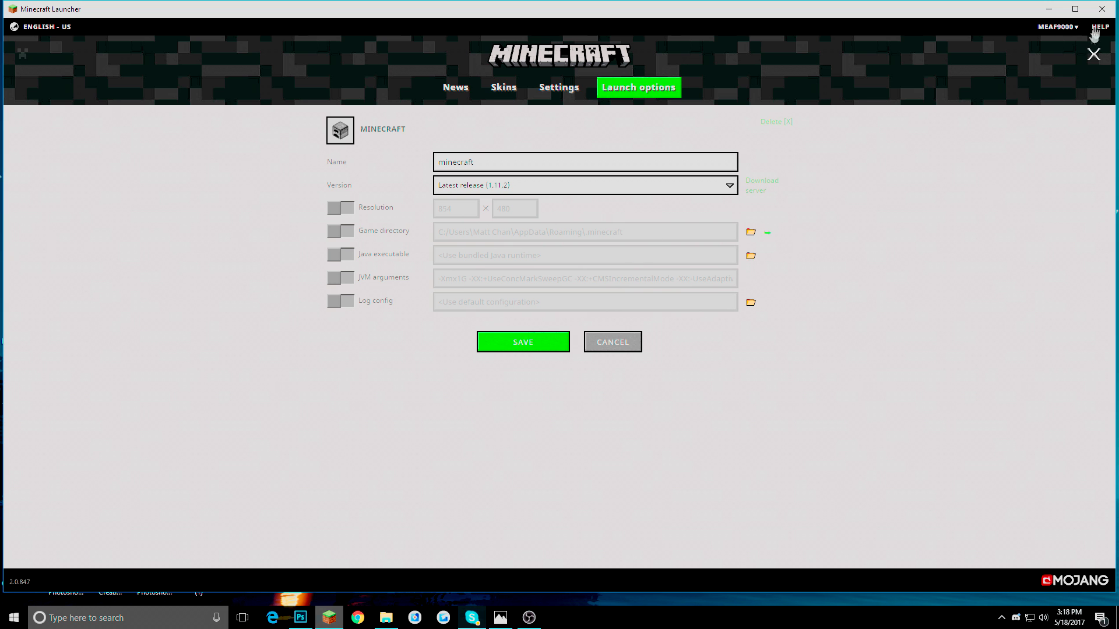
{"action": "left_click", "coordinate": [1102, 9]}
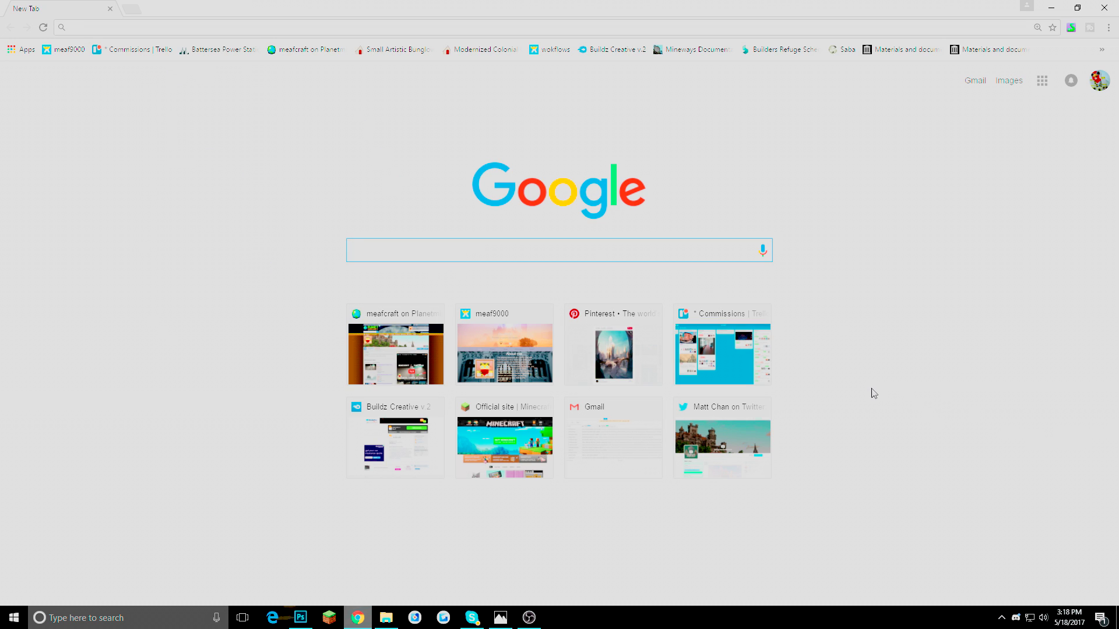
- In Chrome, search Google for "optifine" and open the Downloads page of optifine.net
{"action": "type", "text": "optifinm"}
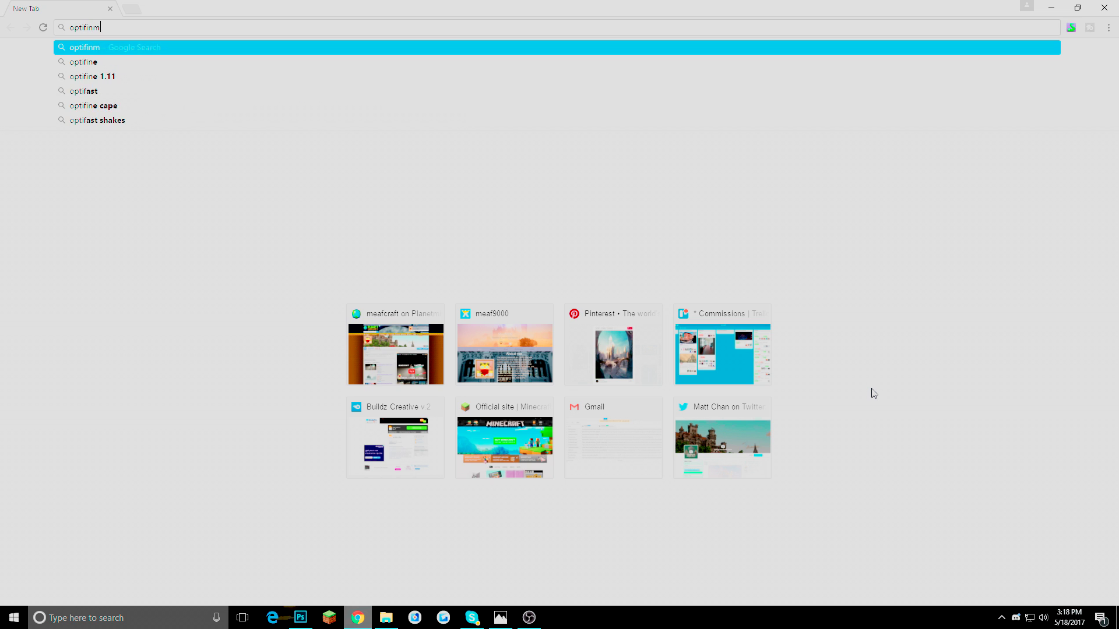
{"action": "key", "text": "BackSpace"}
{"action": "type", "text": "e"}
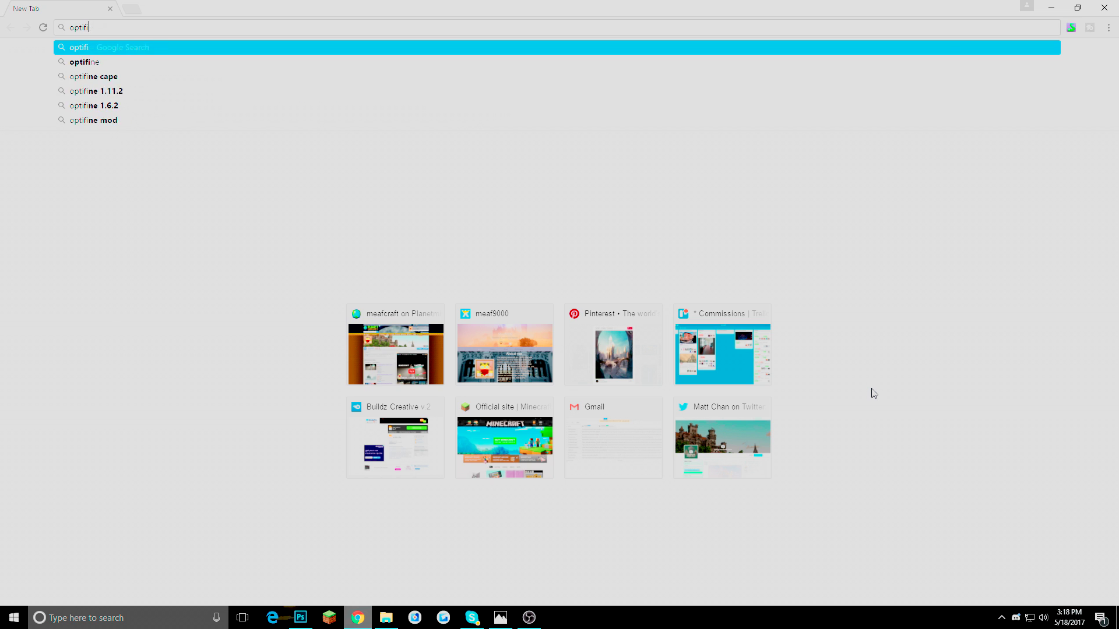
{"action": "key", "text": "Return"}
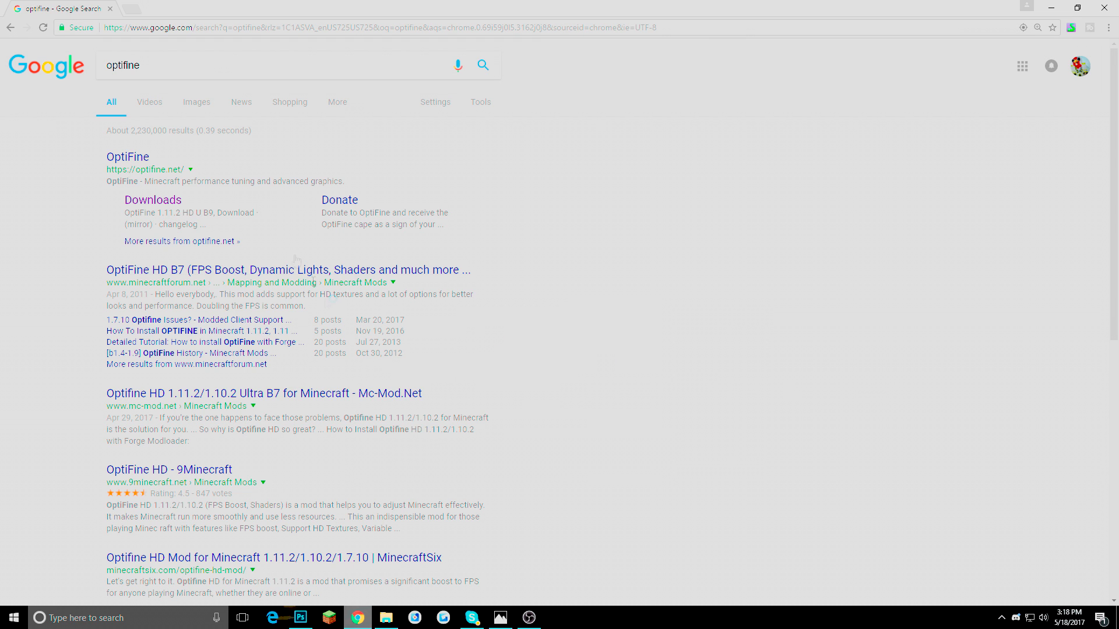
{"action": "left_click", "coordinate": [169, 202]}
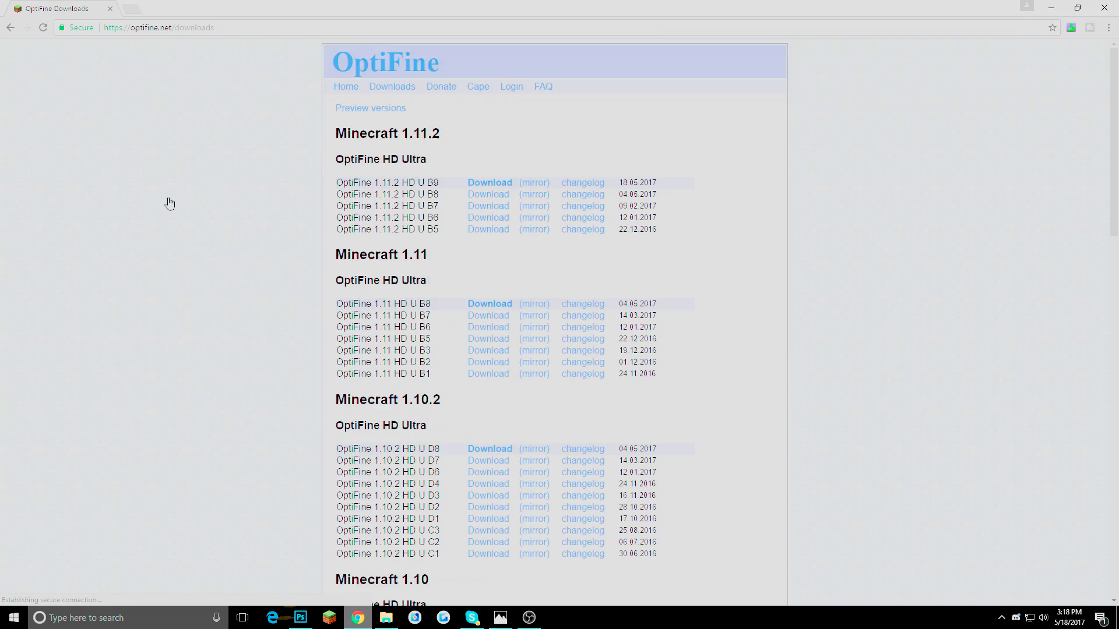
- Download OptiFine 1.11.2 HD U B9 from the version list, skipping the ad page, and keep the flagged jar file
{"action": "scroll", "coordinate": [502, 182], "scroll_direction": "down", "scroll_amount": 20}
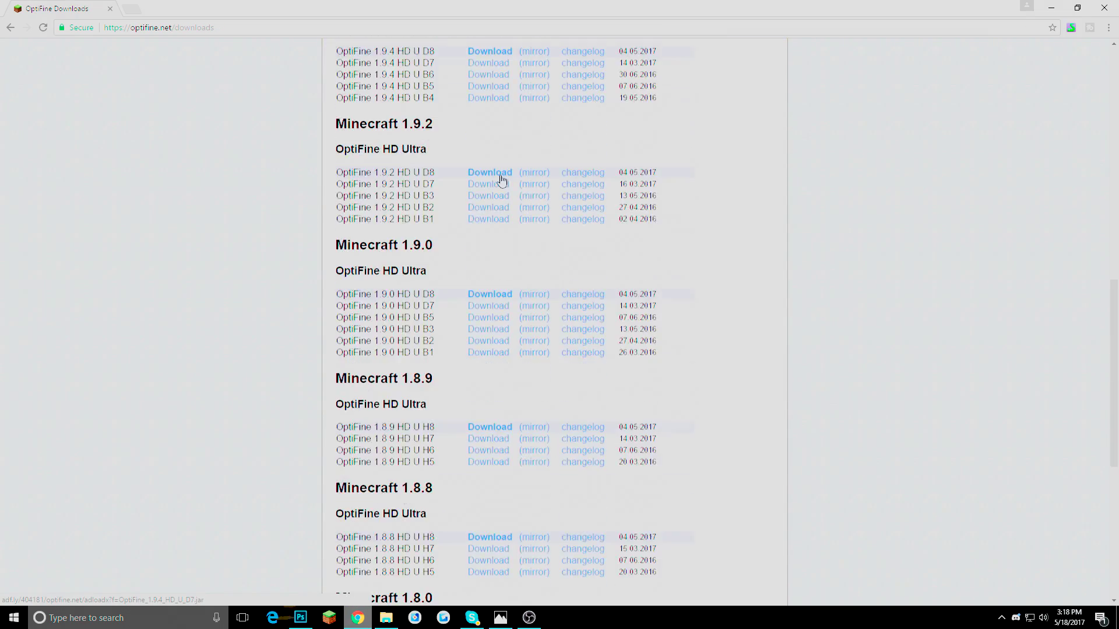
{"action": "scroll", "coordinate": [440, 462], "scroll_direction": "up", "scroll_amount": 20}
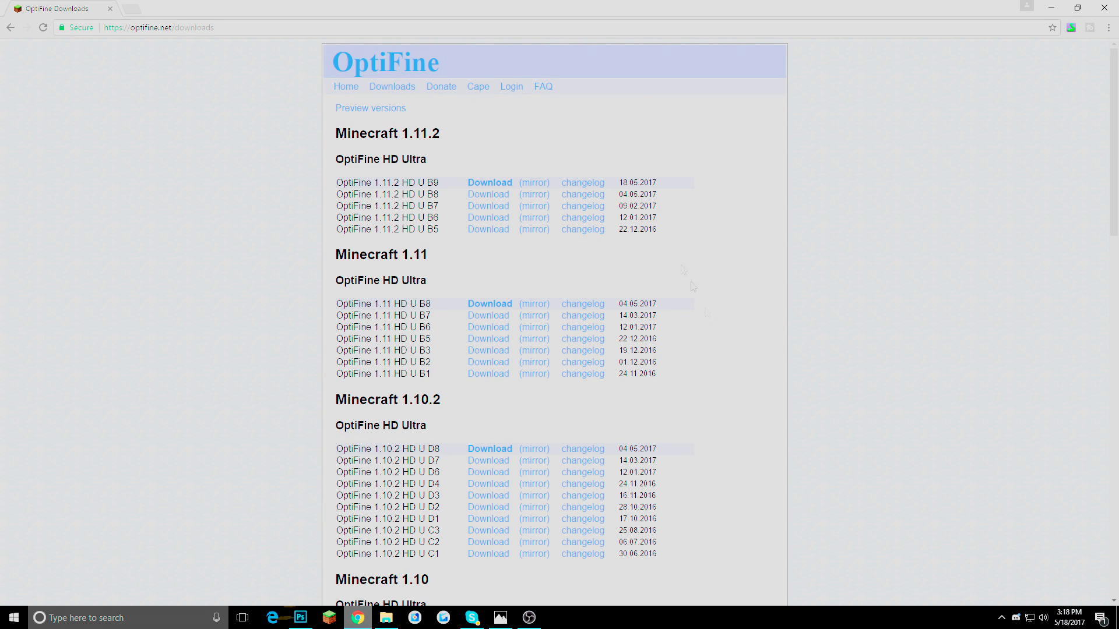
{"action": "scroll", "coordinate": [764, 446], "scroll_direction": "down", "scroll_amount": 7}
{"action": "scroll", "coordinate": [764, 447], "scroll_direction": "down", "scroll_amount": 12}
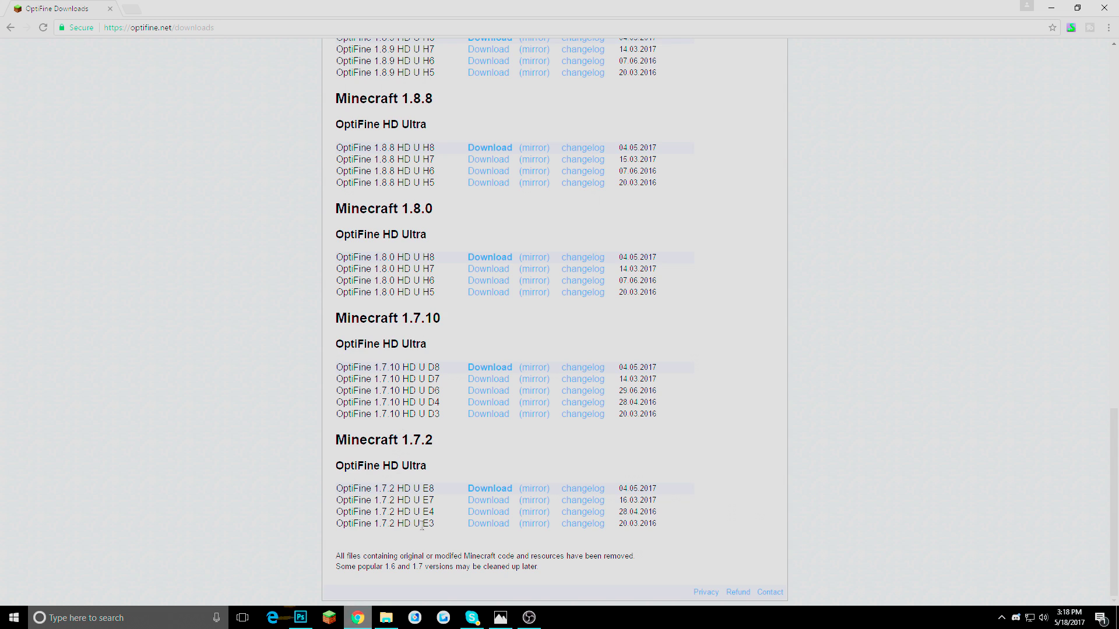
{"action": "scroll", "coordinate": [412, 387], "scroll_direction": "up", "scroll_amount": 19}
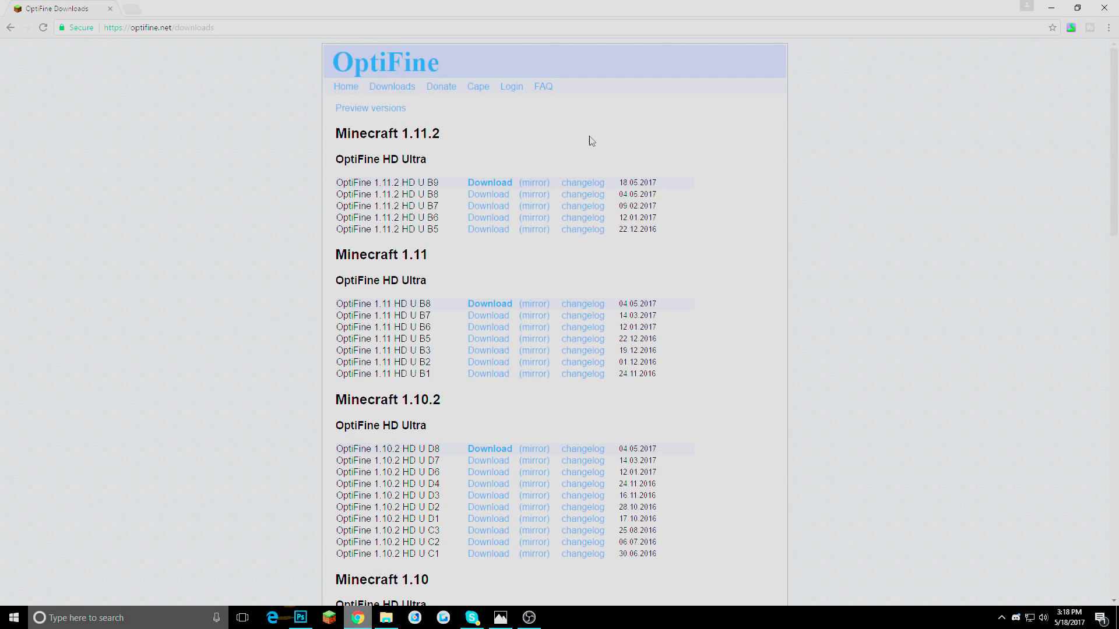
{"action": "left_click", "coordinate": [484, 183]}
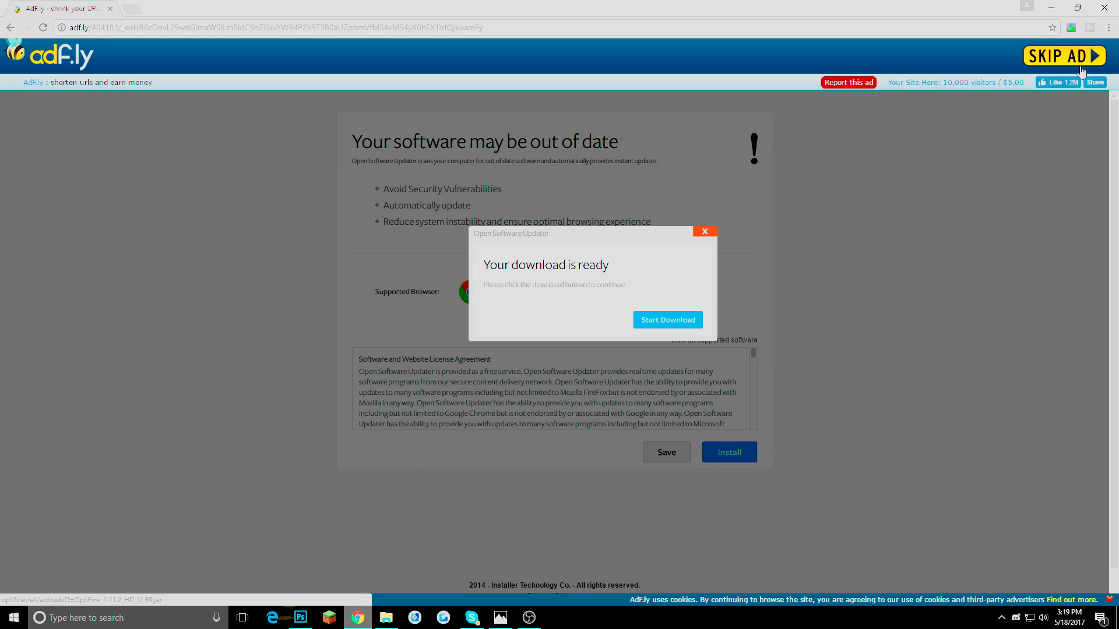
{"action": "left_click", "coordinate": [1079, 67]}
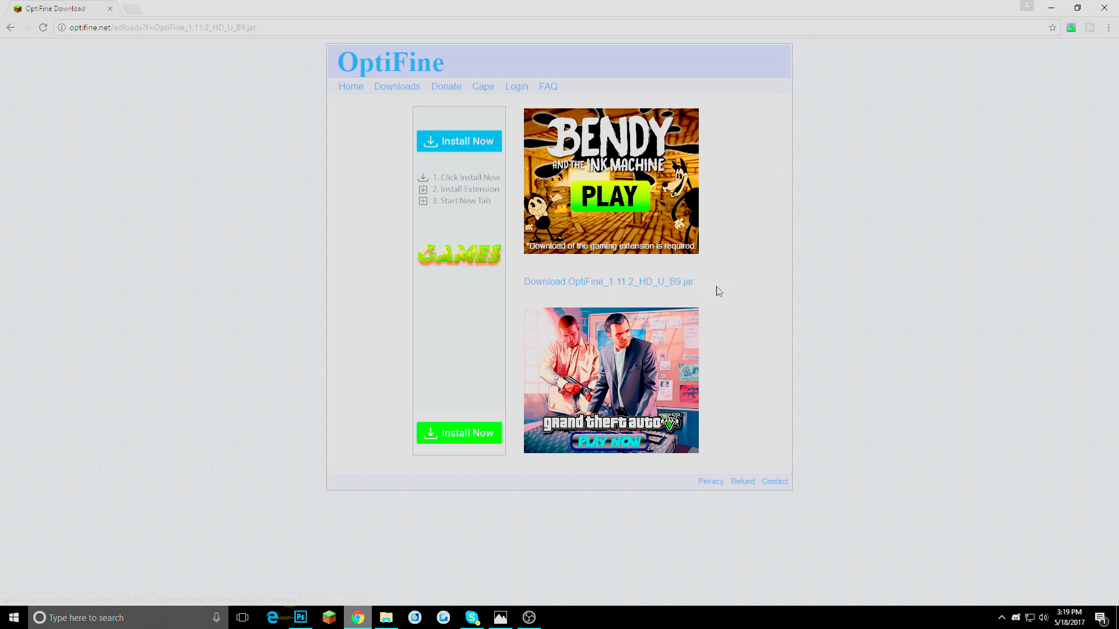
{"action": "left_click", "coordinate": [554, 288]}
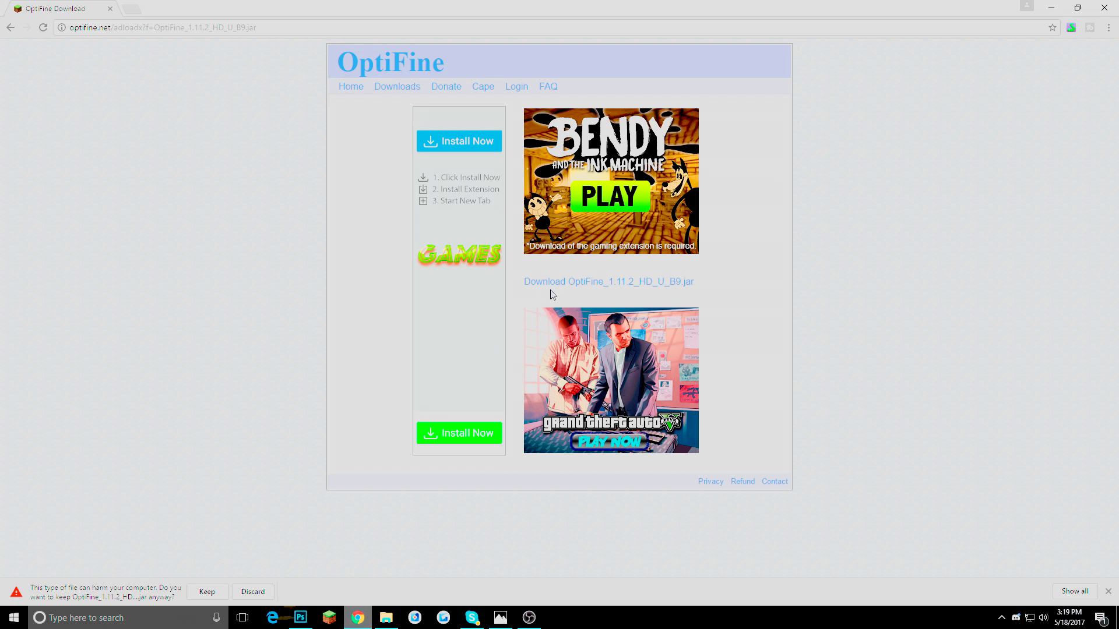
{"action": "left_click", "coordinate": [211, 592]}
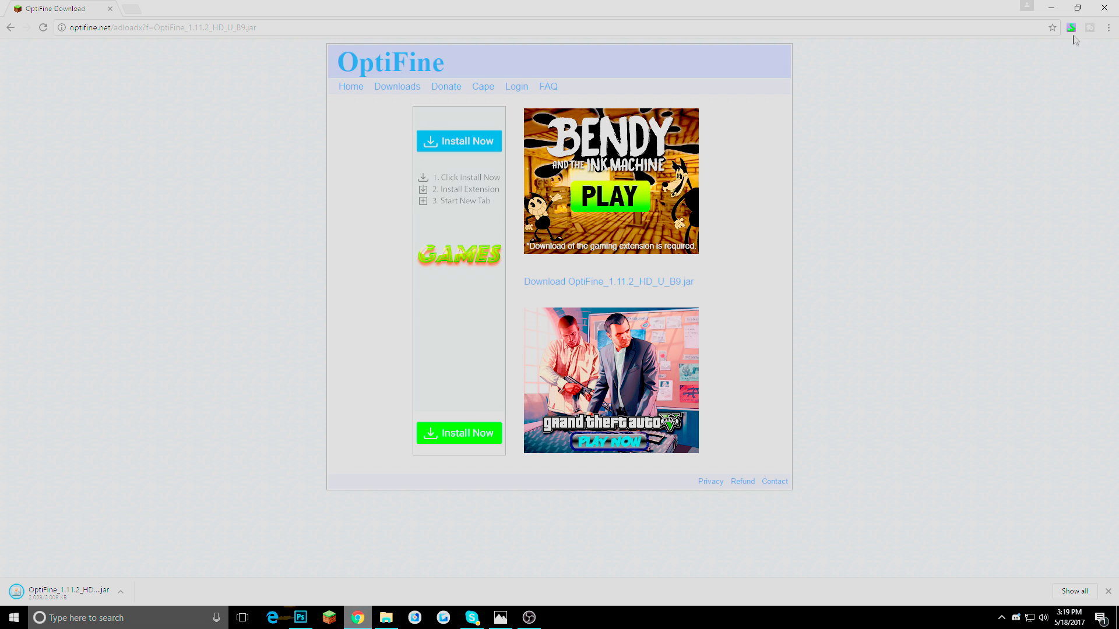
- Place the downloaded OptiFine jar on an empty area of the desktop and minimize the browser window
{"action": "left_click", "coordinate": [1077, 7]}
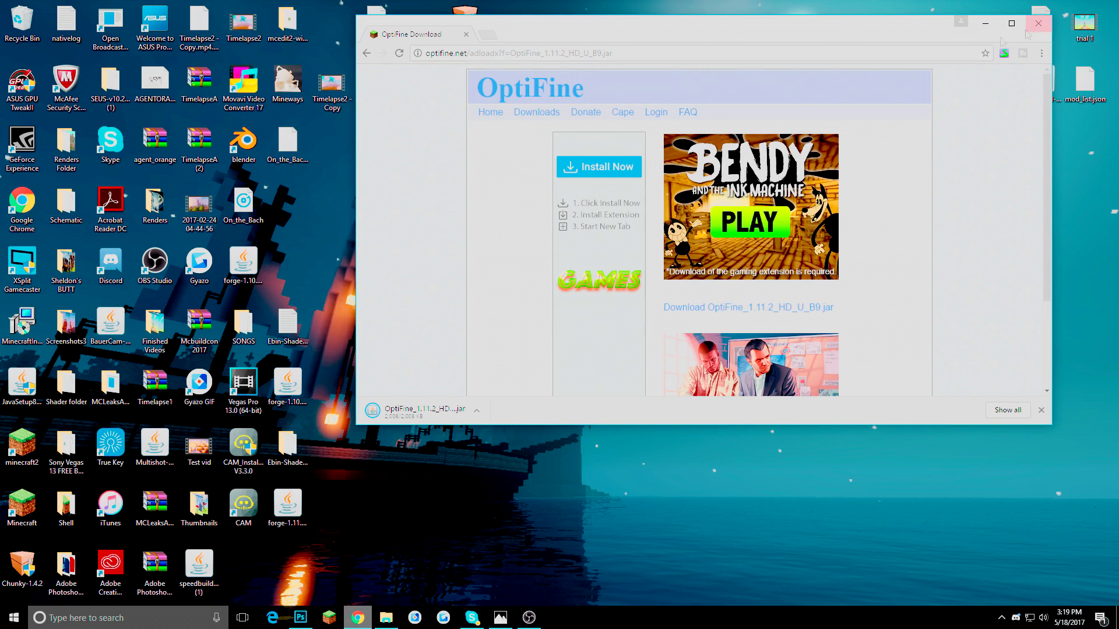
{"action": "scroll", "coordinate": [402, 373], "scroll_direction": "down", "scroll_amount": 2}
{"action": "left_click_drag", "start_coordinate": [401, 413], "coordinate": [805, 493]}
{"action": "left_click", "coordinate": [986, 24]}
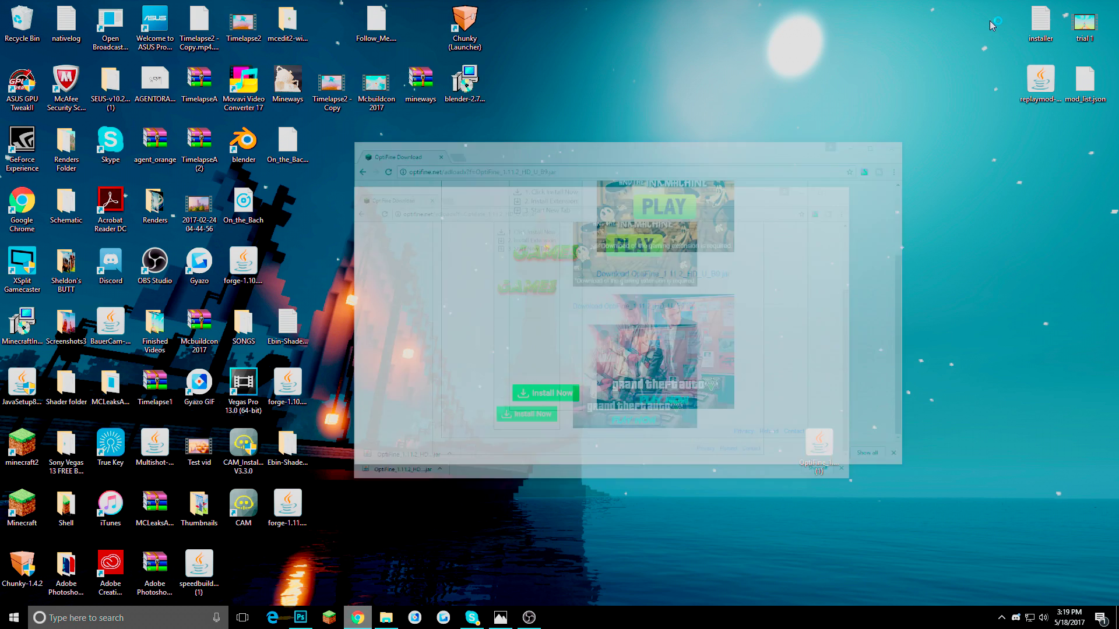
{"action": "left_click_drag", "start_coordinate": [816, 448], "coordinate": [816, 199]}
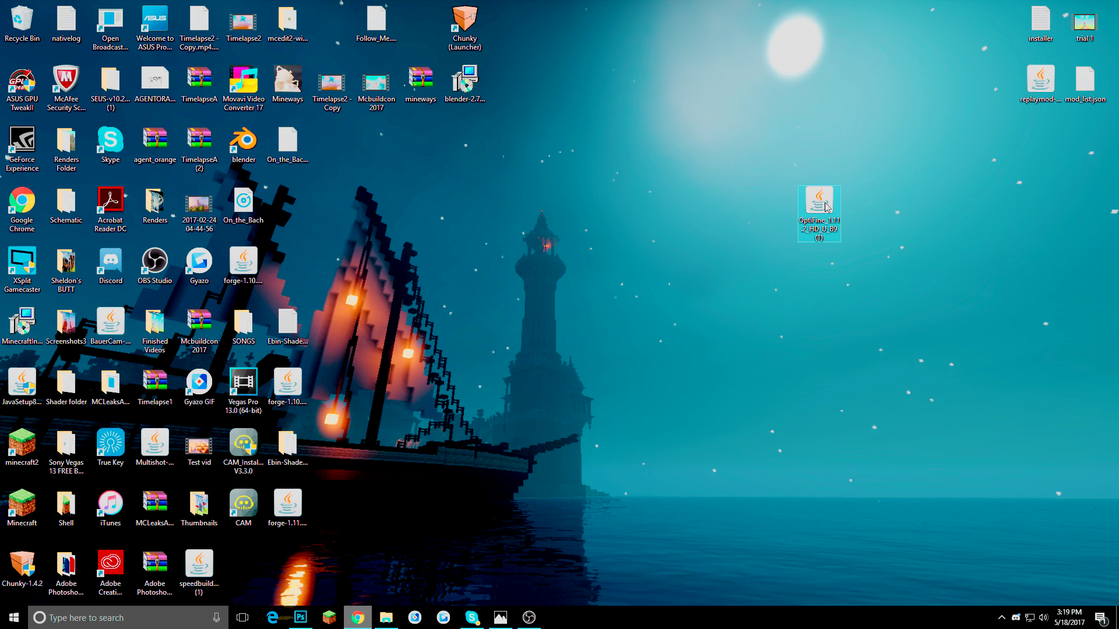
{"action": "left_click_drag", "start_coordinate": [787, 139], "coordinate": [840, 266]}
- Run the OptiFine jar and install OptiFine HD Ultra B9 into the default Minecraft folder
{"action": "double_click", "coordinate": [817, 204]}
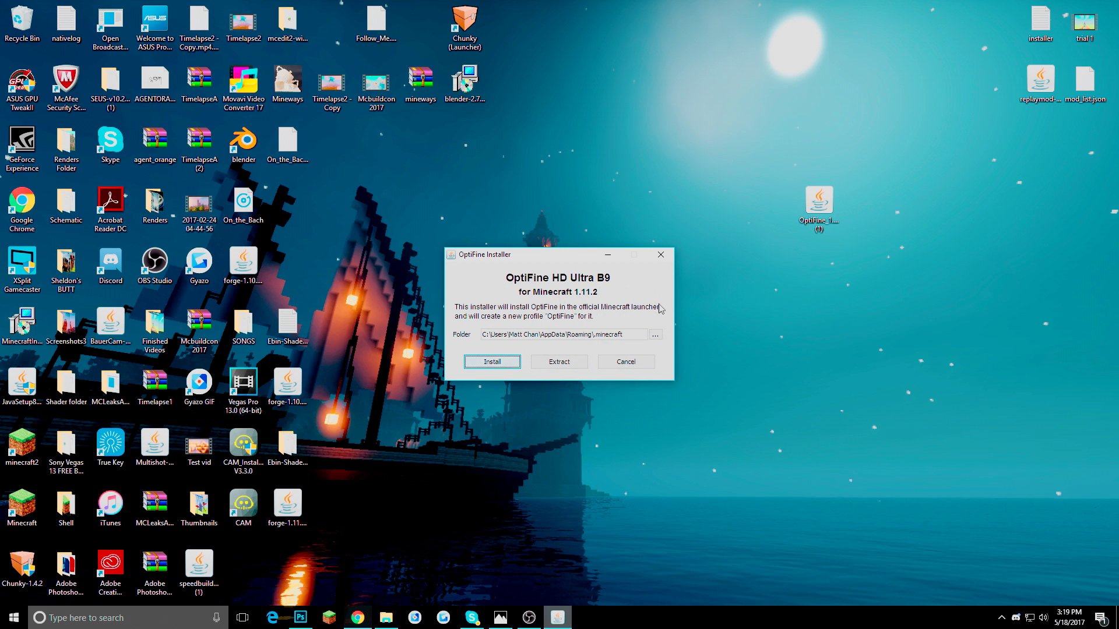
{"action": "left_click", "coordinate": [497, 362]}
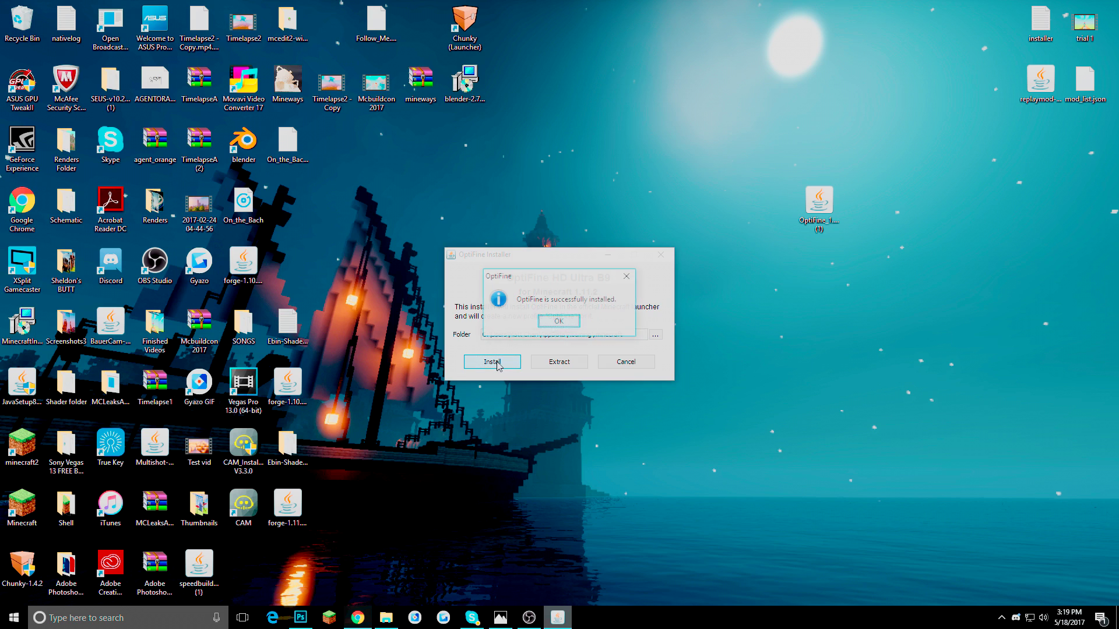
{"action": "left_click", "coordinate": [572, 318]}
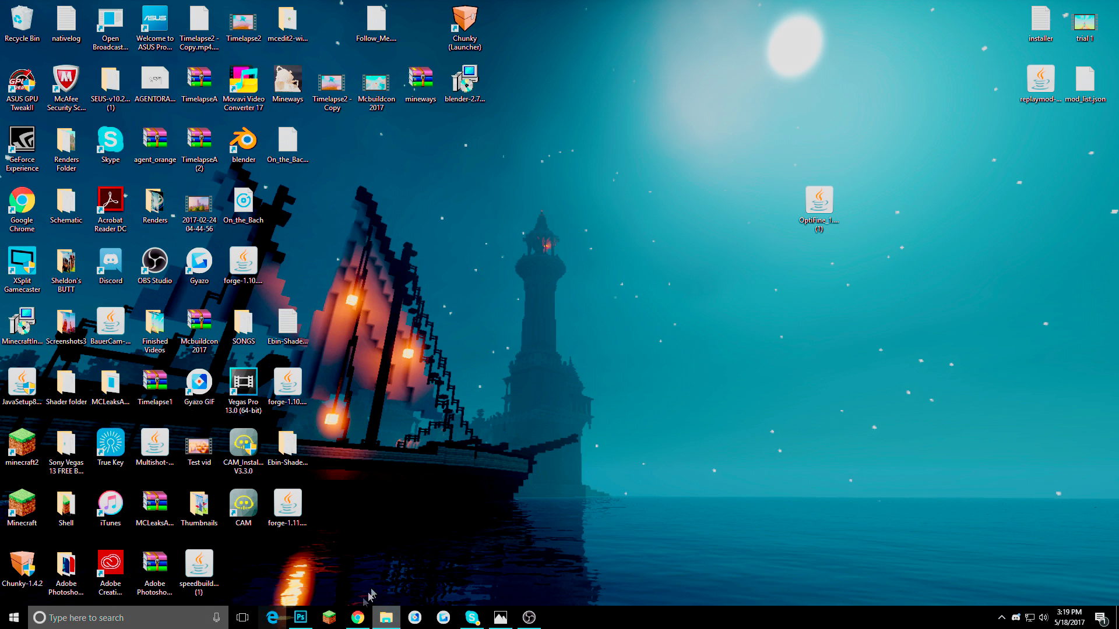
- Reopen the Minecraft Launcher and check the launch options for the OptiFine profile
{"action": "left_click", "coordinate": [329, 617]}
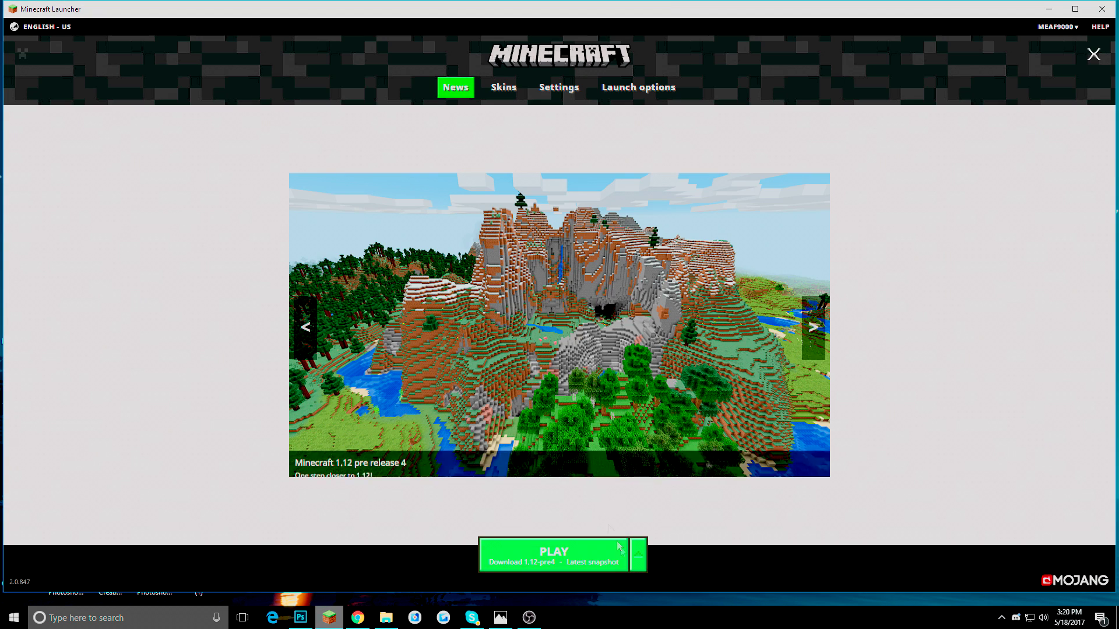
{"action": "left_click", "coordinate": [547, 449]}
{"action": "left_click", "coordinate": [638, 88]}
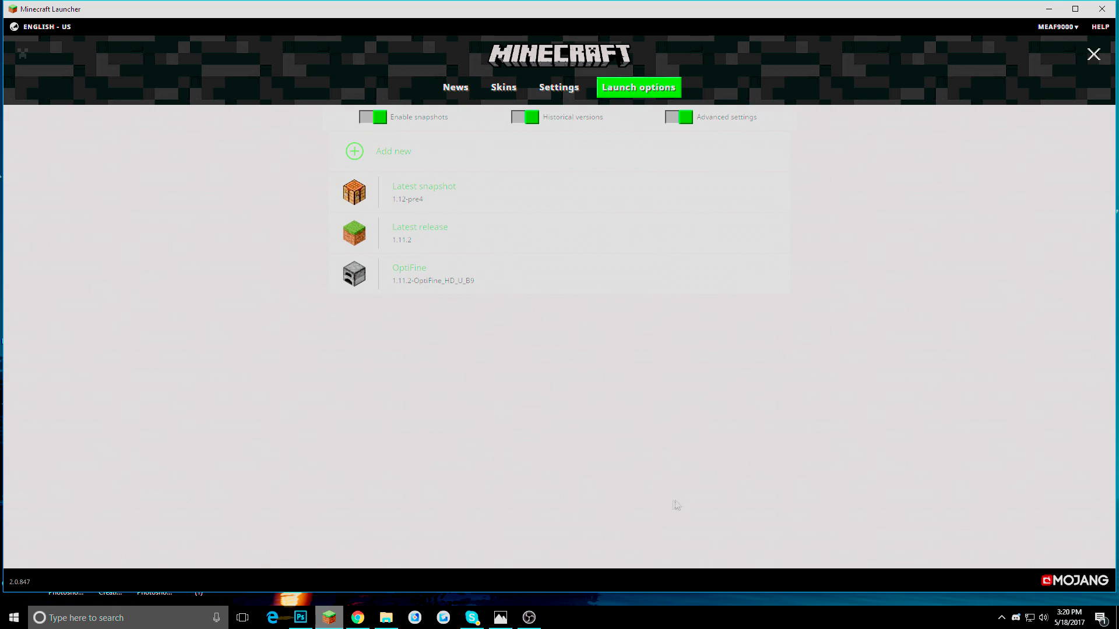
- Create and save a launch profile named "minecraft optfine 1.11.2" using version release 1.11.2-OptiFine_HD_U_B9
{"action": "left_click", "coordinate": [363, 154]}
{"action": "left_click", "coordinate": [589, 165]}
{"action": "type", "text": "min"}
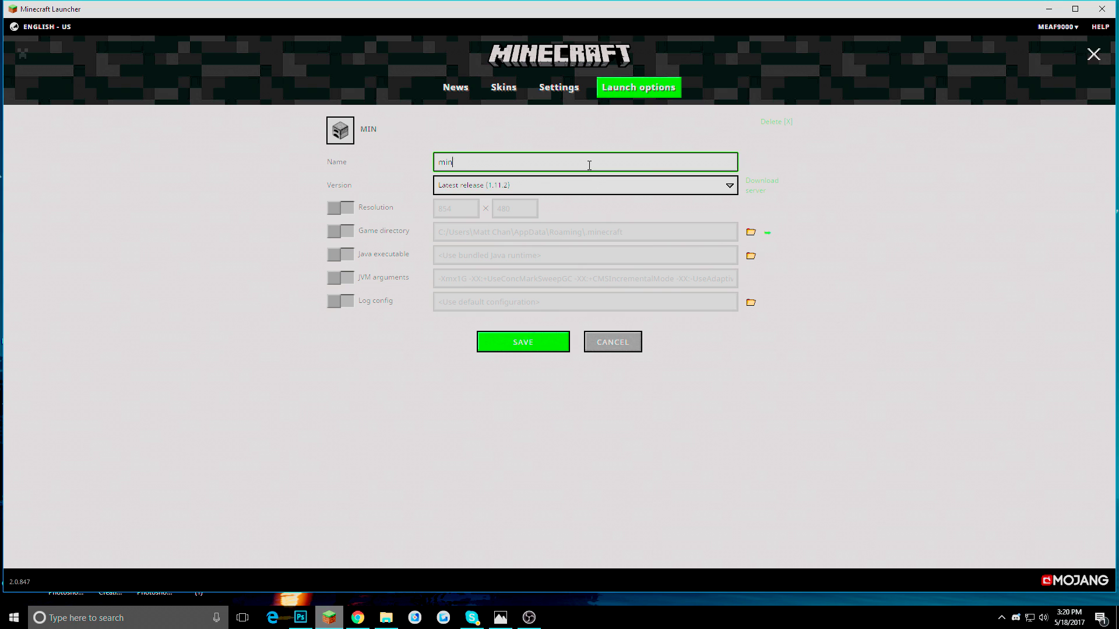
{"action": "type", "text": "ecraft optfine 1.11.2"}
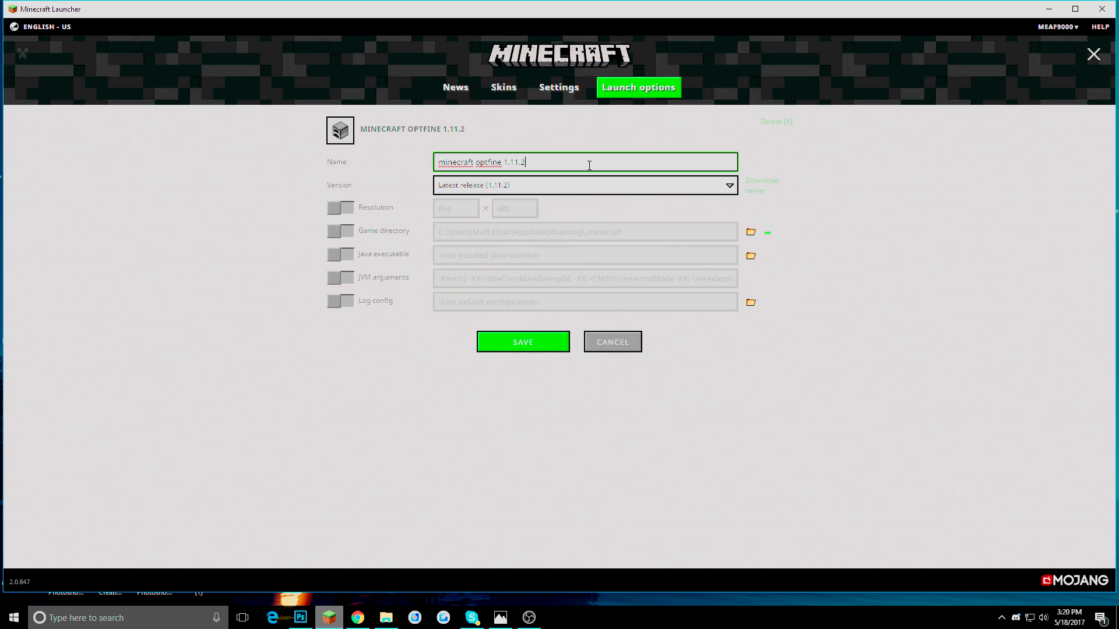
{"action": "left_click", "coordinate": [593, 189]}
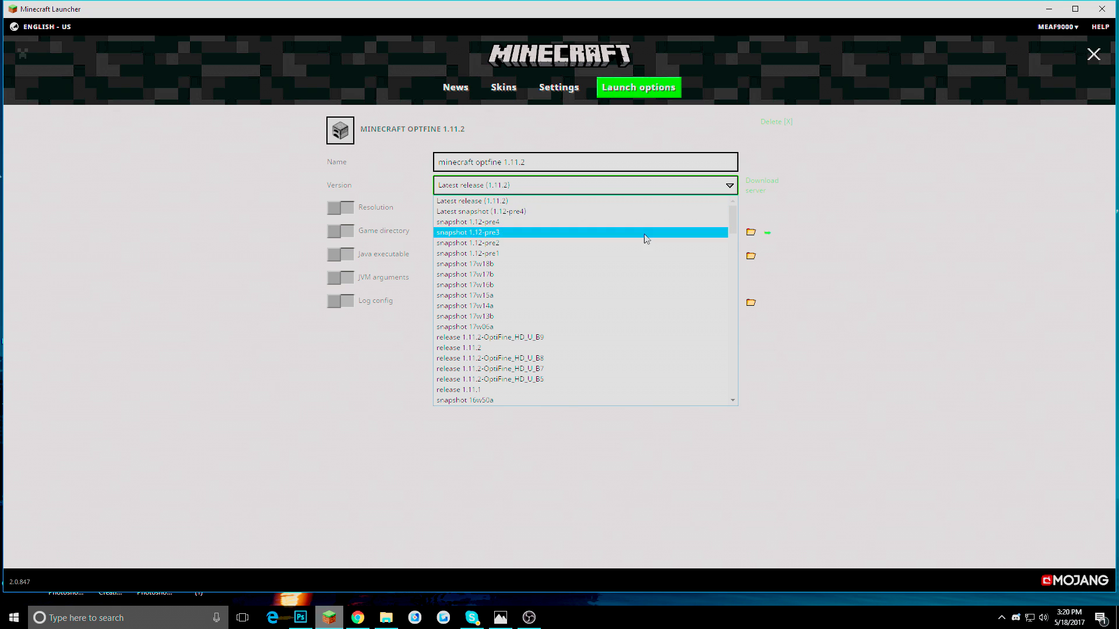
{"action": "scroll", "coordinate": [574, 299], "scroll_direction": "down", "scroll_amount": 15}
{"action": "scroll", "coordinate": [567, 304], "scroll_direction": "up", "scroll_amount": 15}
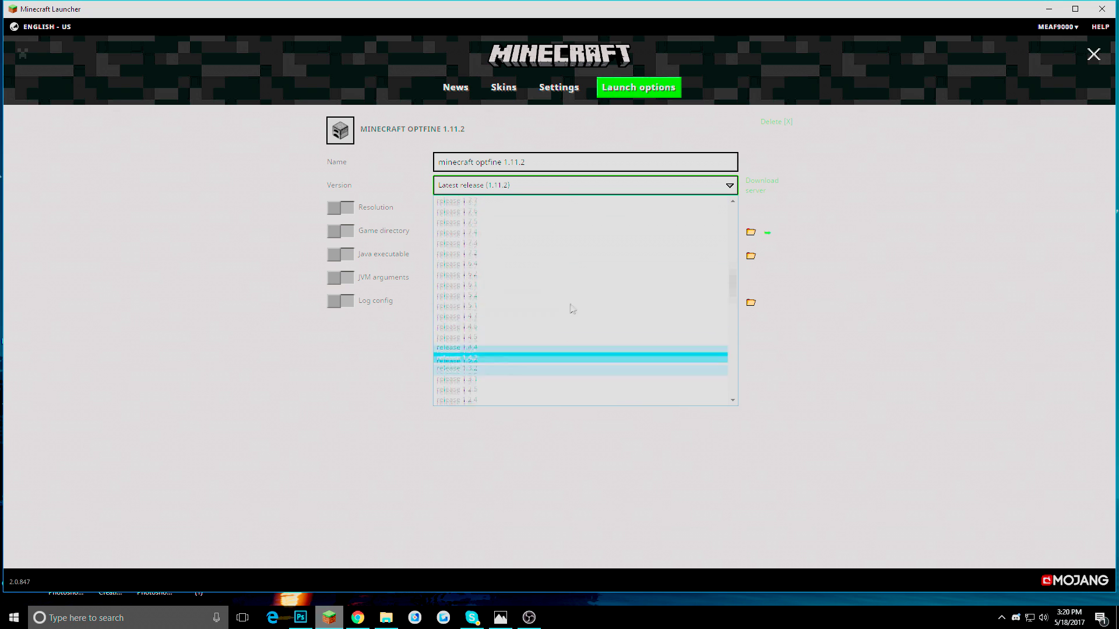
{"action": "left_click", "coordinate": [558, 338]}
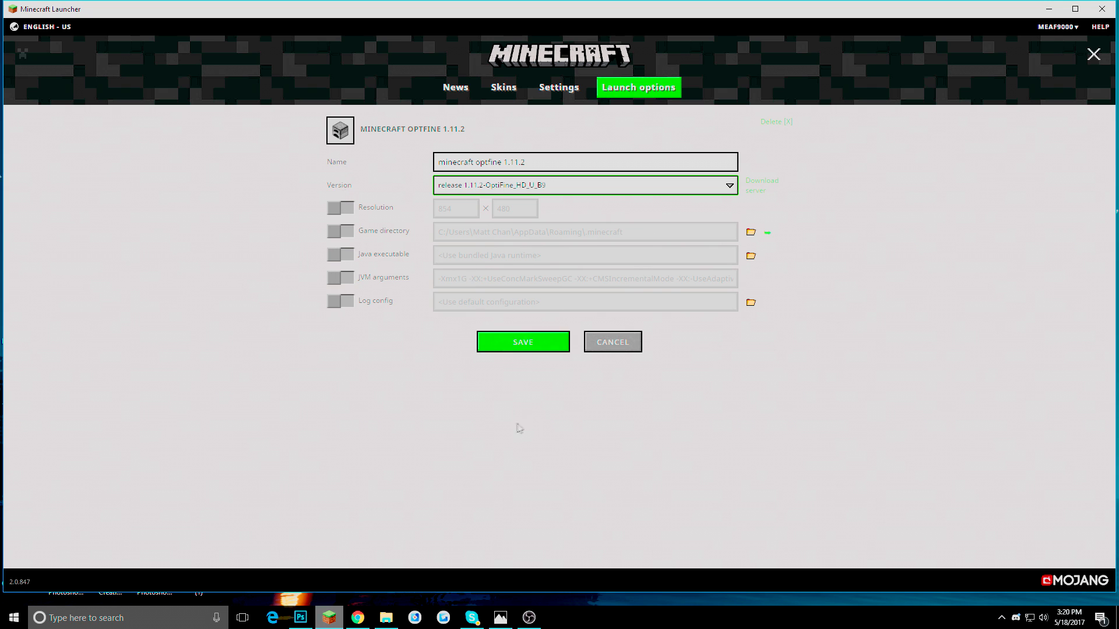
{"action": "left_click", "coordinate": [532, 342]}
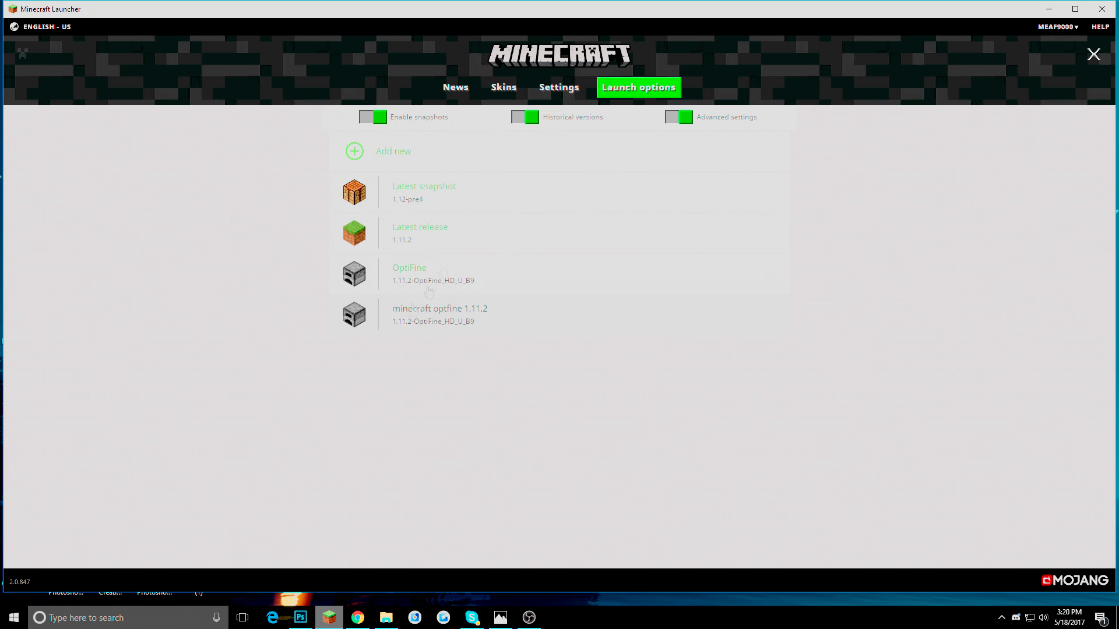
- Launch the game with the "minecraft optfine 1.11.2" profile and maximize its window
{"action": "left_click", "coordinate": [450, 91]}
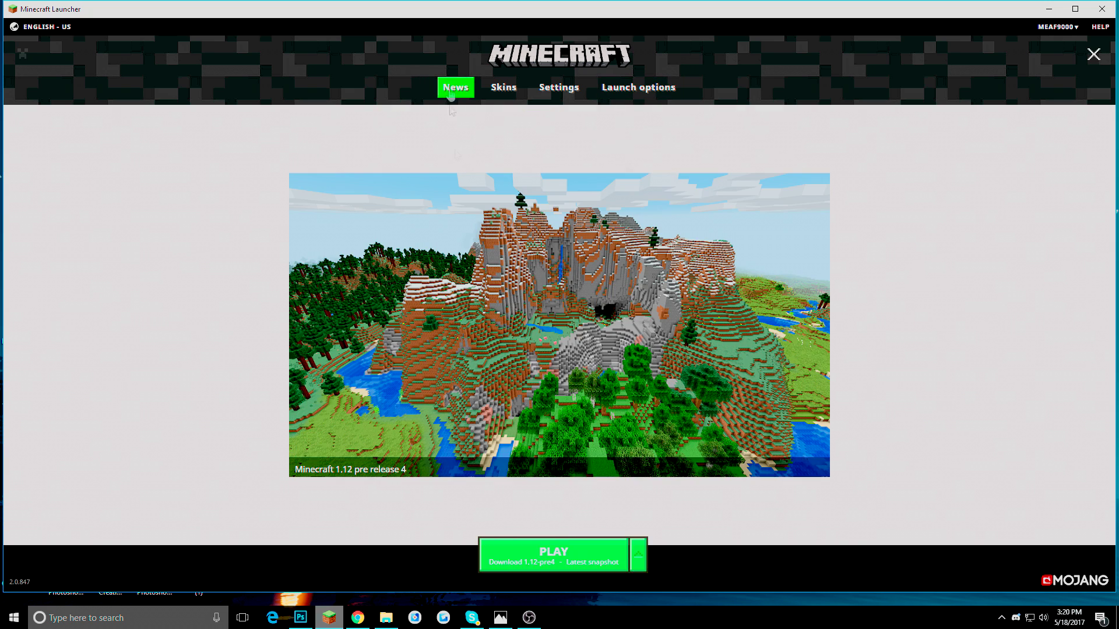
{"action": "left_click", "coordinate": [635, 552]}
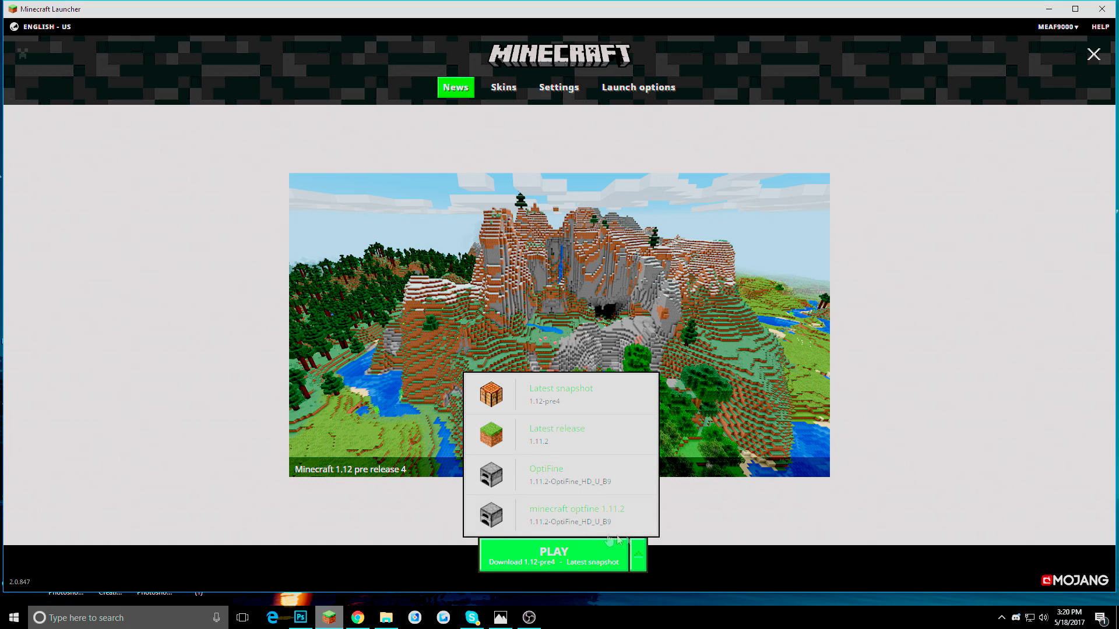
{"action": "left_click", "coordinate": [587, 524]}
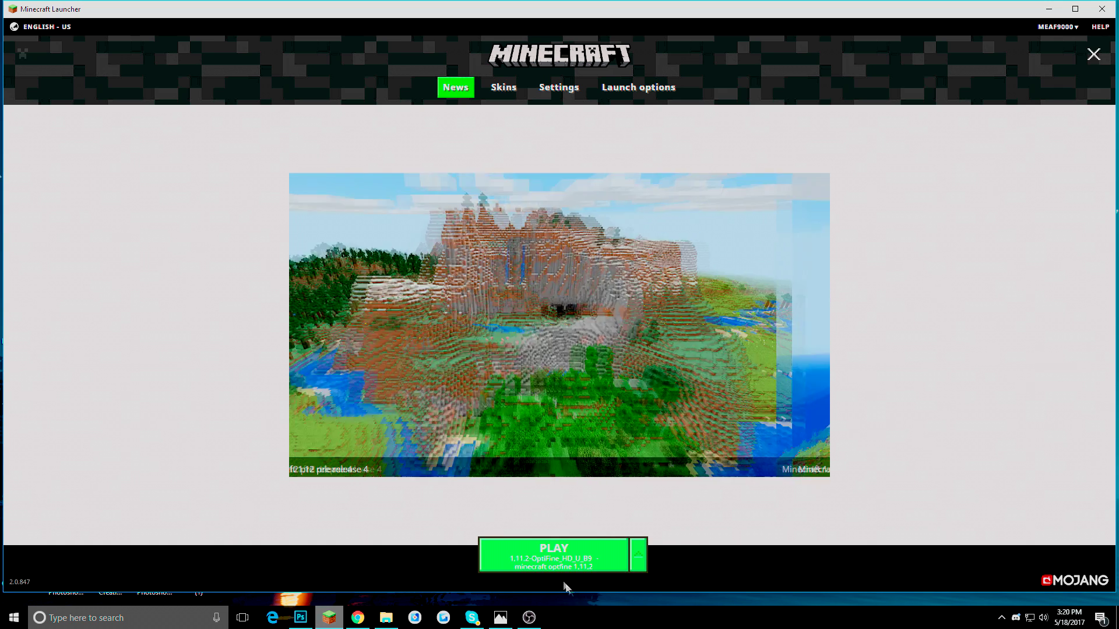
{"action": "left_click", "coordinate": [558, 558]}
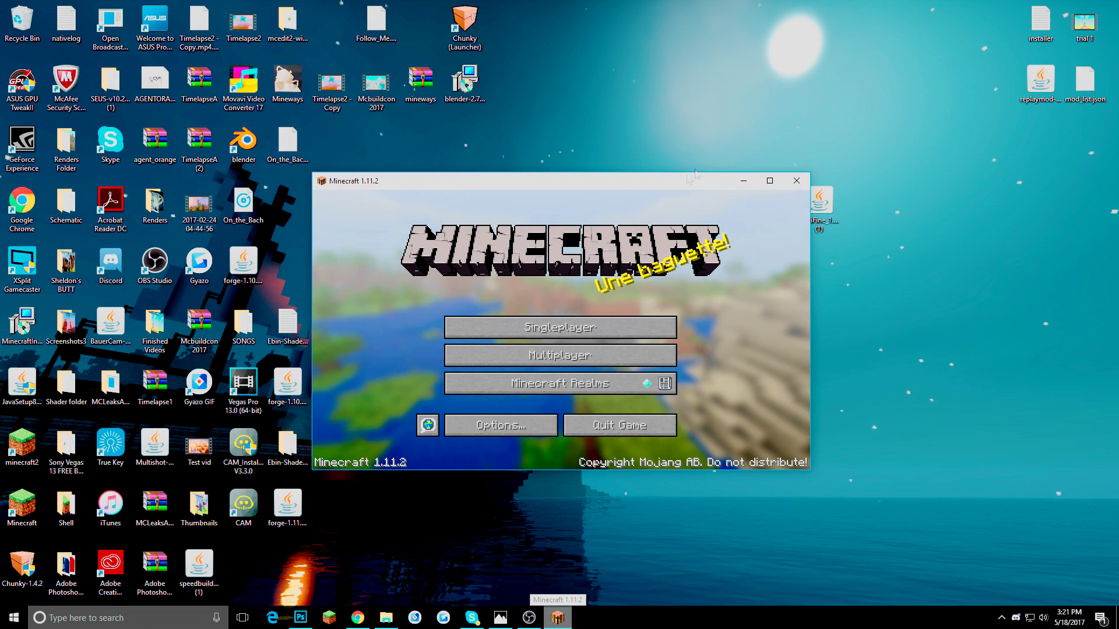
{"action": "left_click", "coordinate": [769, 181]}
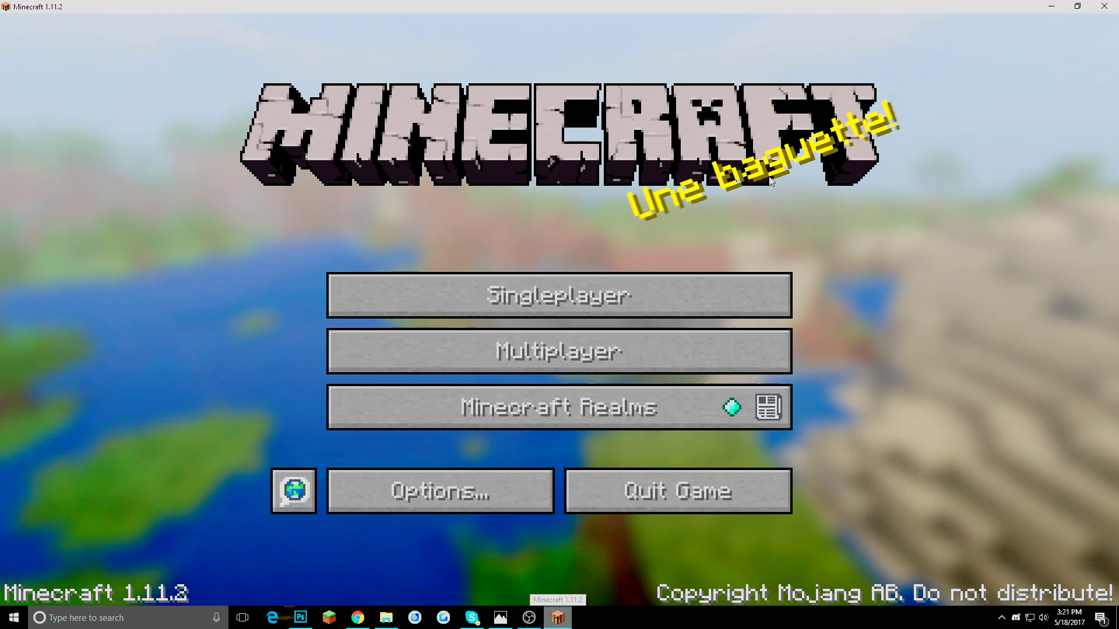
- Look at the game's video settings and return to the title screen
{"action": "left_click", "coordinate": [428, 495]}
{"action": "left_click", "coordinate": [351, 295]}
{"action": "left_click", "coordinate": [543, 561]}
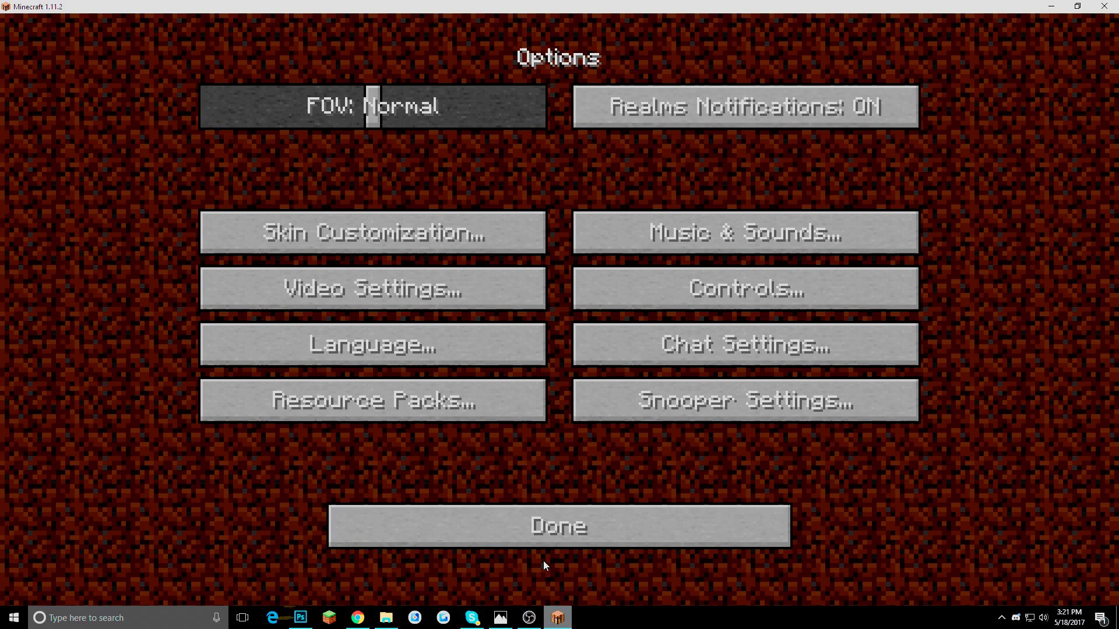
{"action": "left_click", "coordinate": [558, 536]}
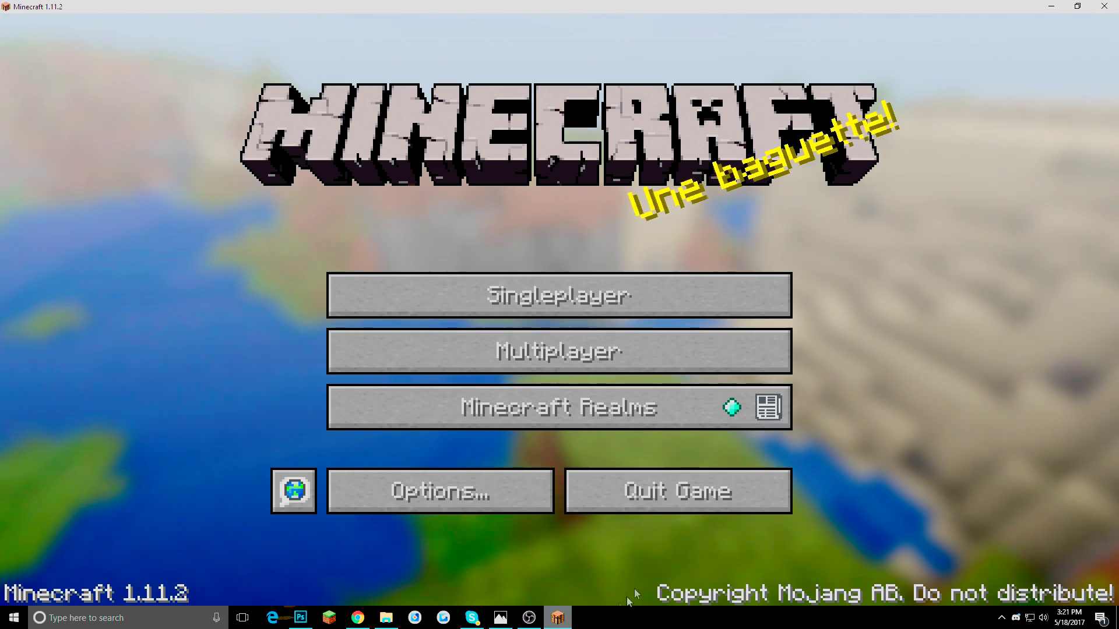
- Reopen the video settings, examine OptiFine's performance settings and return to the main options
{"action": "left_click", "coordinate": [393, 502]}
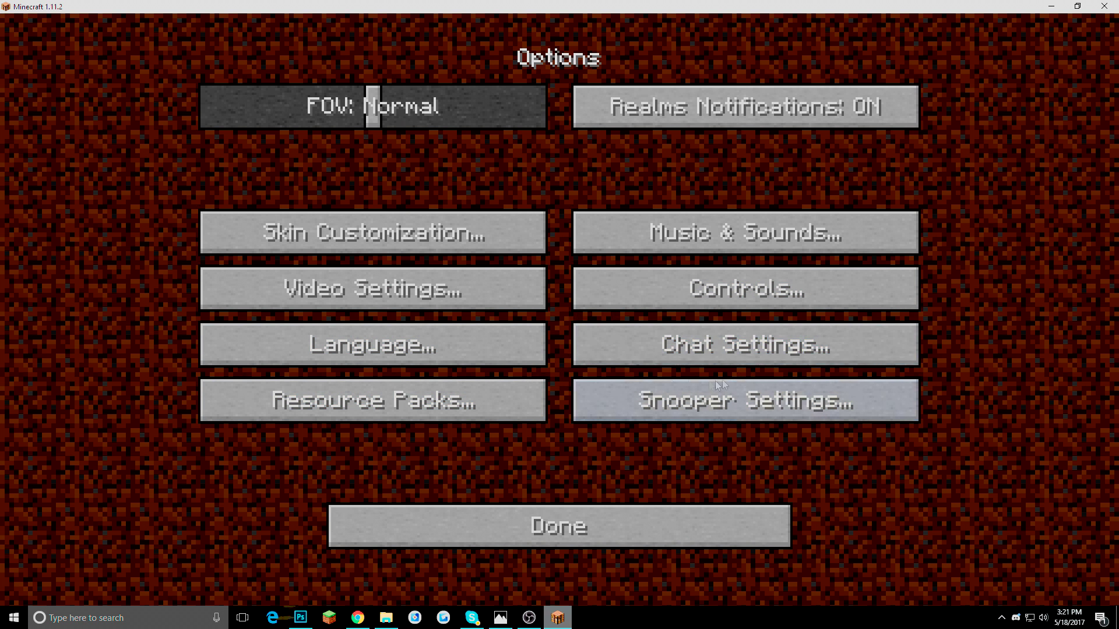
{"action": "left_click", "coordinate": [453, 294]}
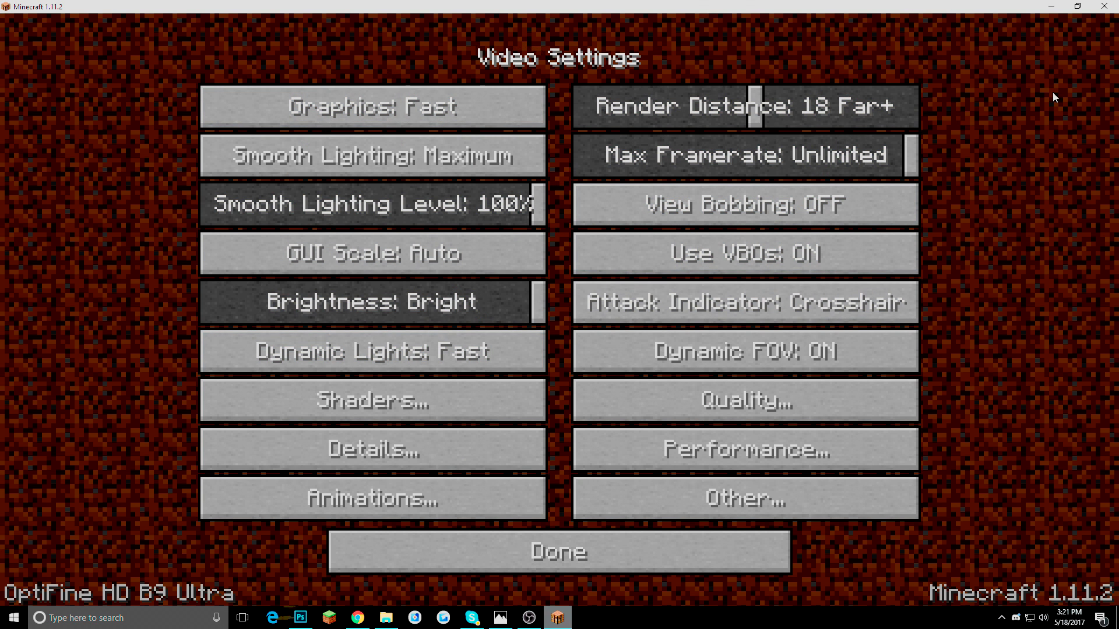
{"action": "left_click", "coordinate": [688, 465]}
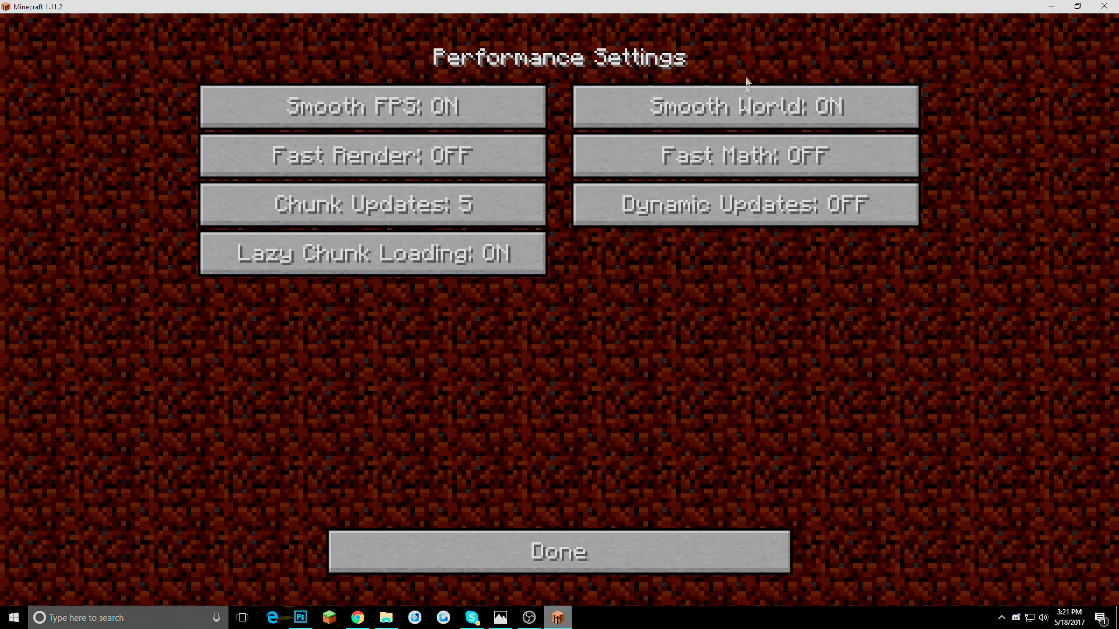
{"action": "mouse_move", "coordinate": [739, 111]}
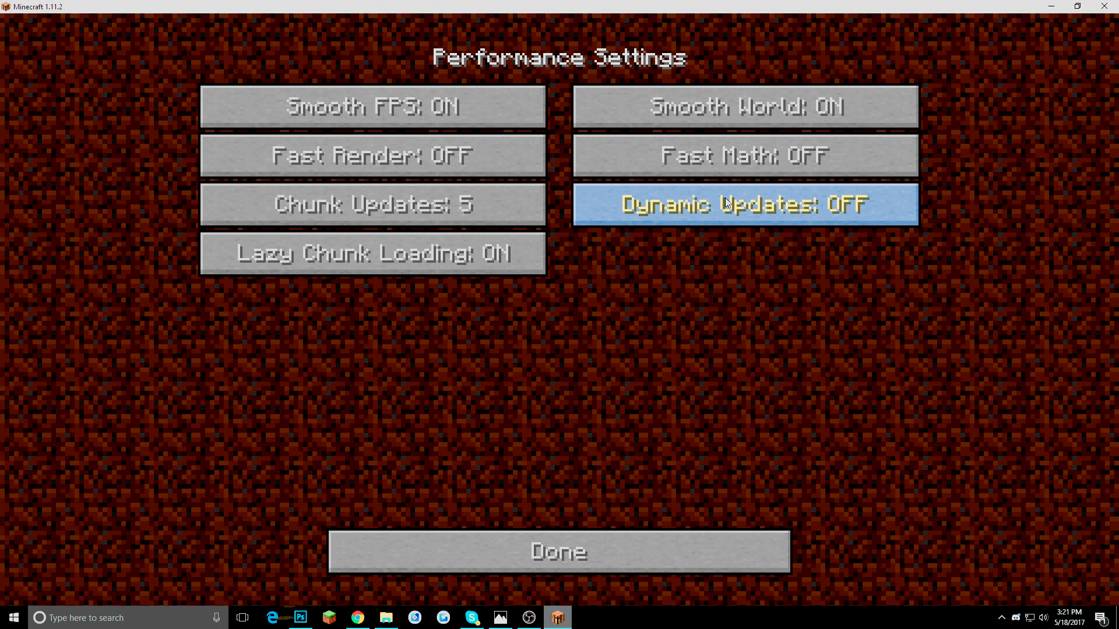
{"action": "left_click", "coordinate": [639, 540]}
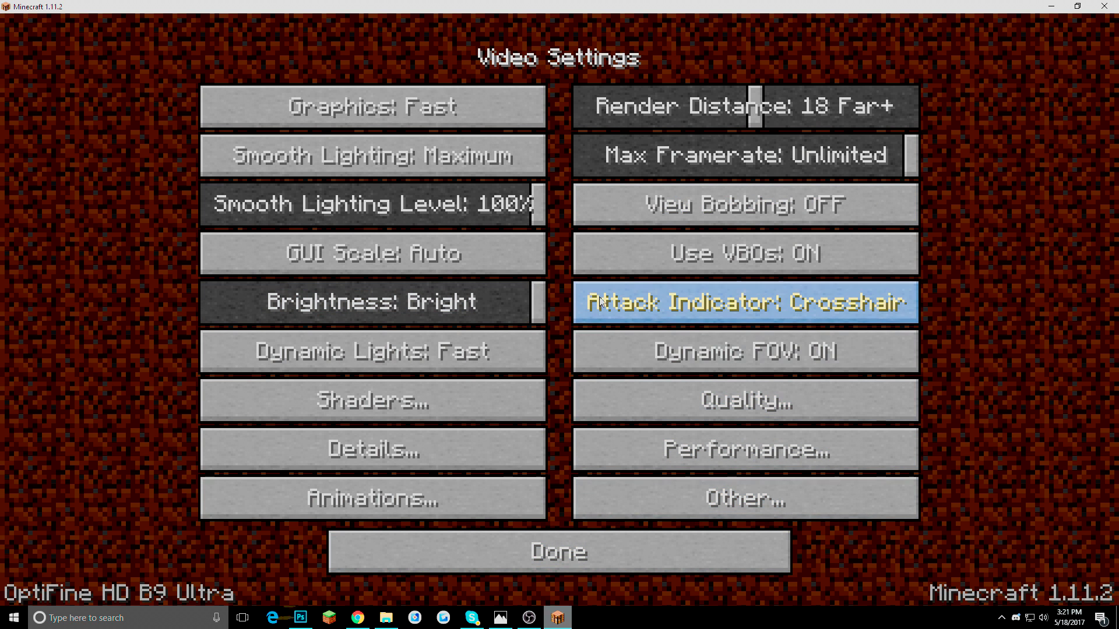
{"action": "left_click", "coordinate": [580, 539]}
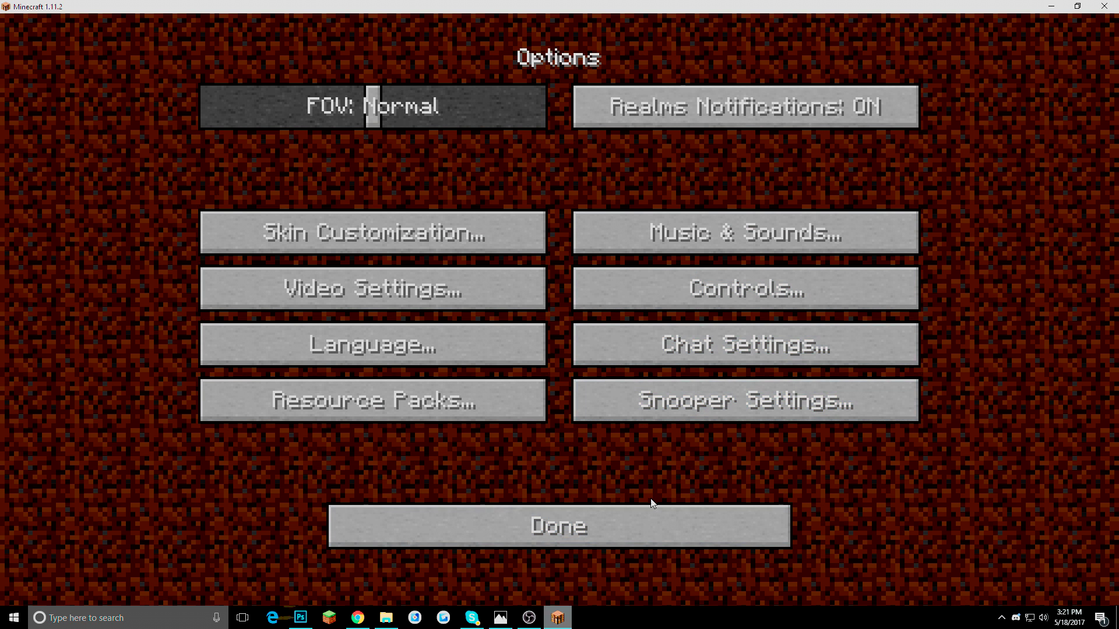
- Browse the list of available shader packs in the video settings and return to the main options
{"action": "left_click", "coordinate": [365, 275]}
{"action": "left_click", "coordinate": [425, 405]}
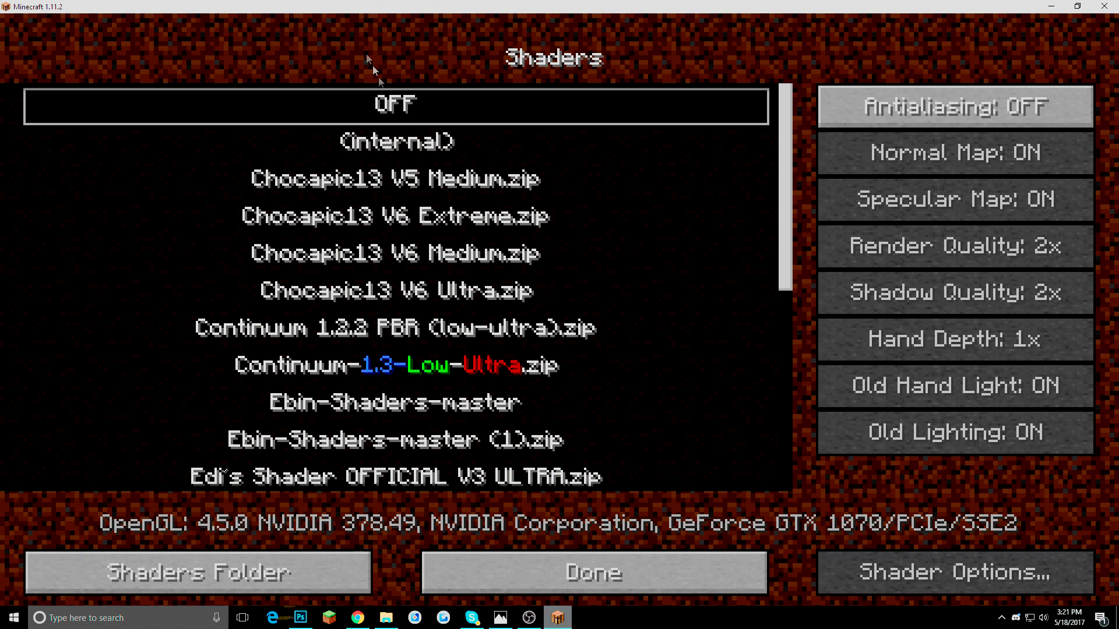
{"action": "scroll", "coordinate": [443, 292], "scroll_direction": "down", "scroll_amount": 5}
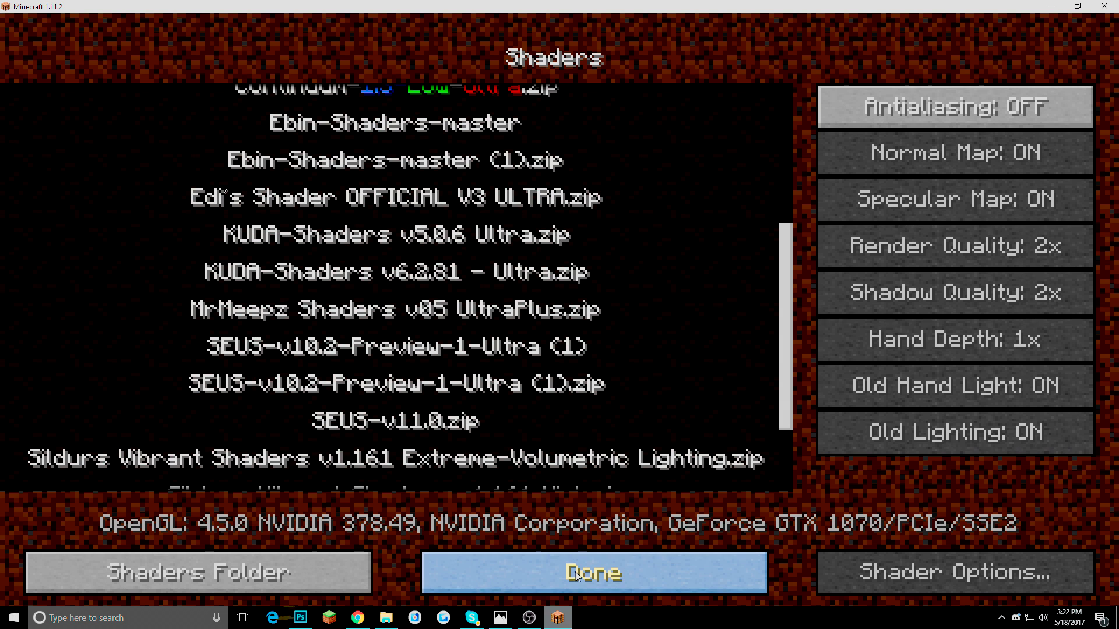
{"action": "left_click", "coordinate": [577, 574]}
{"action": "left_click", "coordinate": [506, 551]}
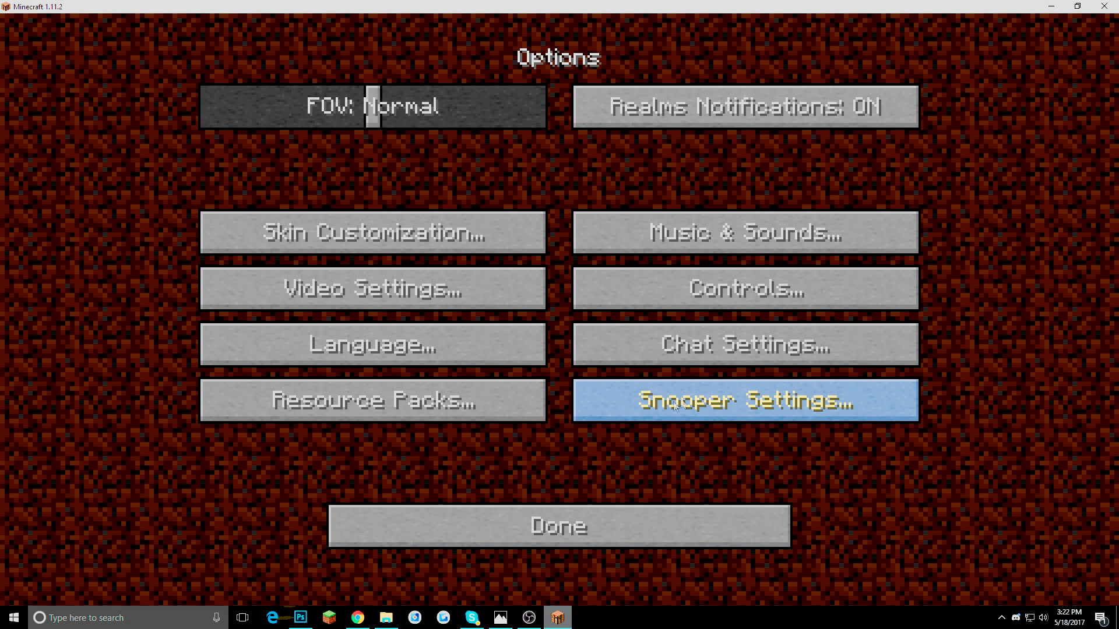
- Examine the detail settings, including the fog start description, then leave the options and close the game
{"action": "left_click", "coordinate": [373, 288]}
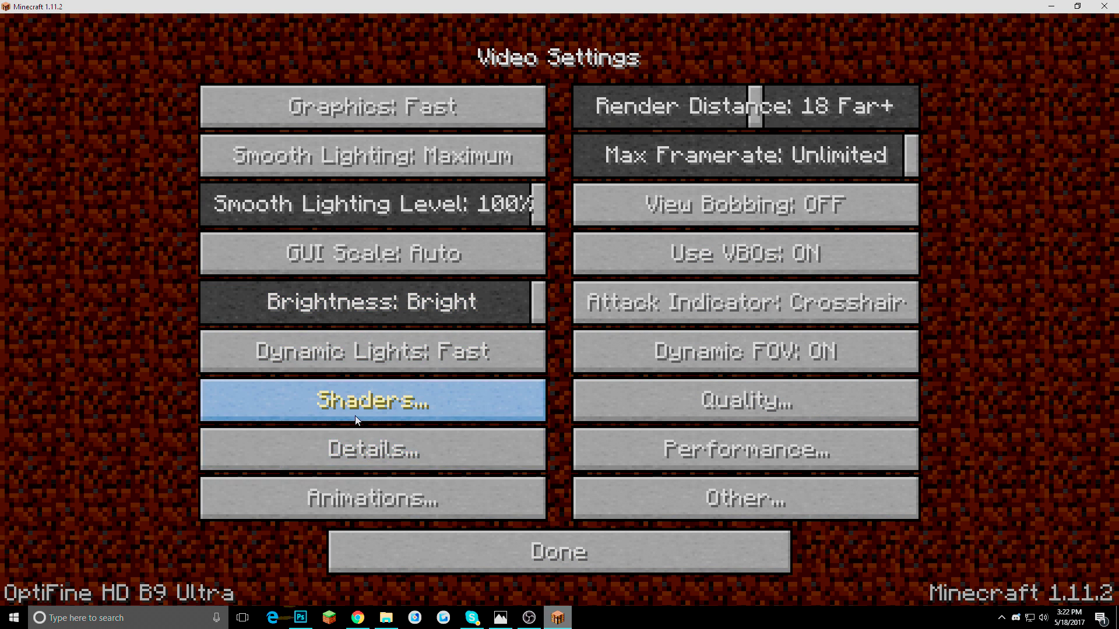
{"action": "left_click", "coordinate": [356, 447]}
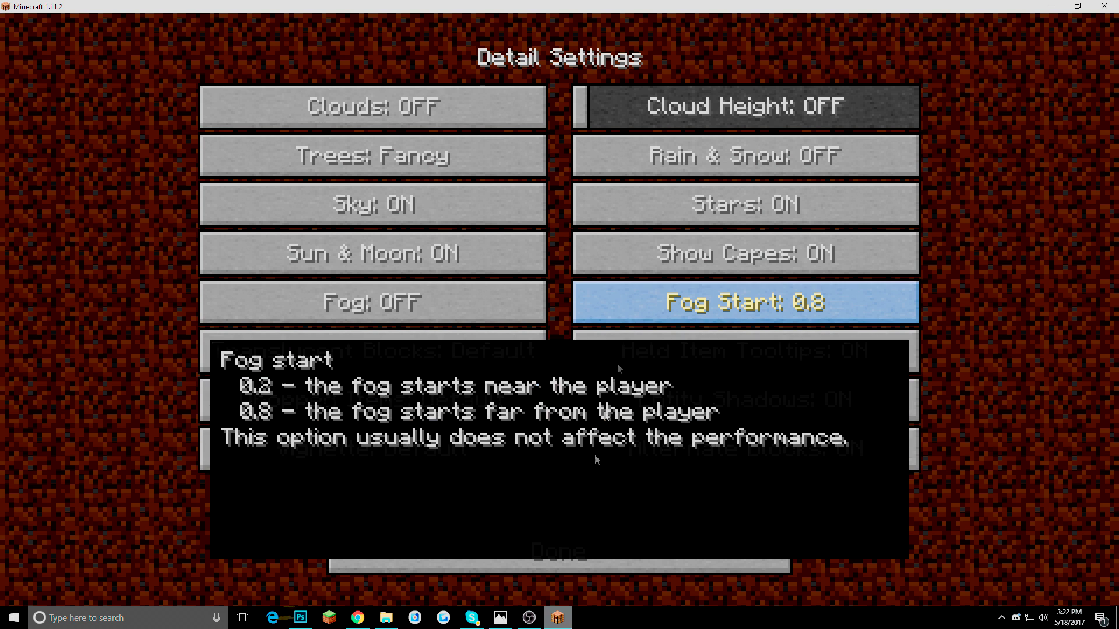
{"action": "left_click", "coordinate": [579, 555]}
{"action": "left_click", "coordinate": [681, 541]}
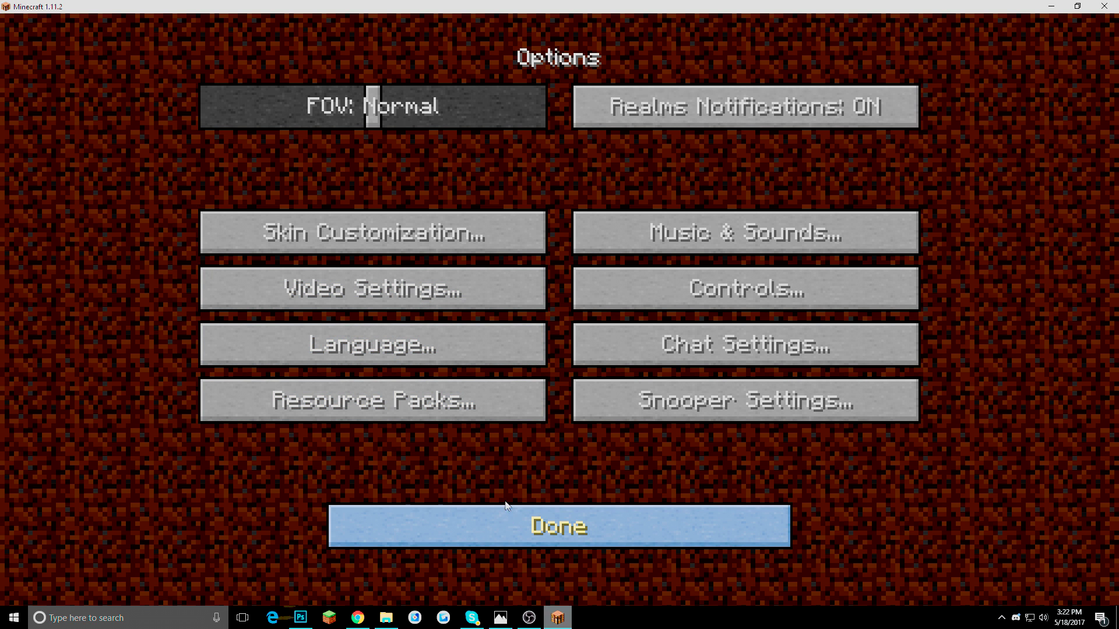
{"action": "left_click", "coordinate": [481, 521]}
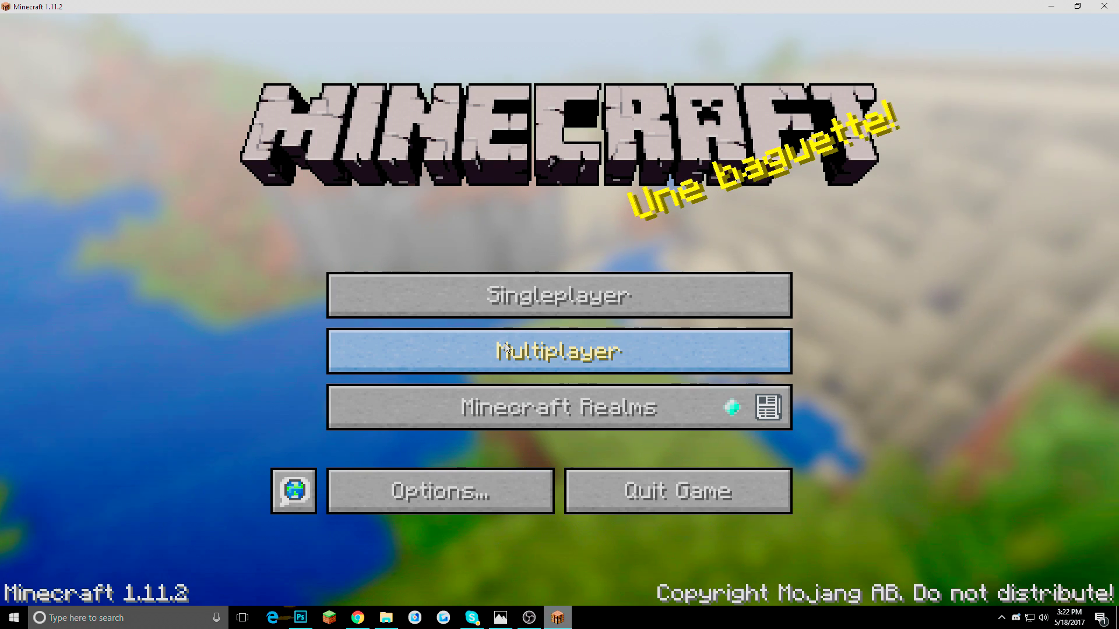
{"action": "left_click", "coordinate": [1104, 7]}
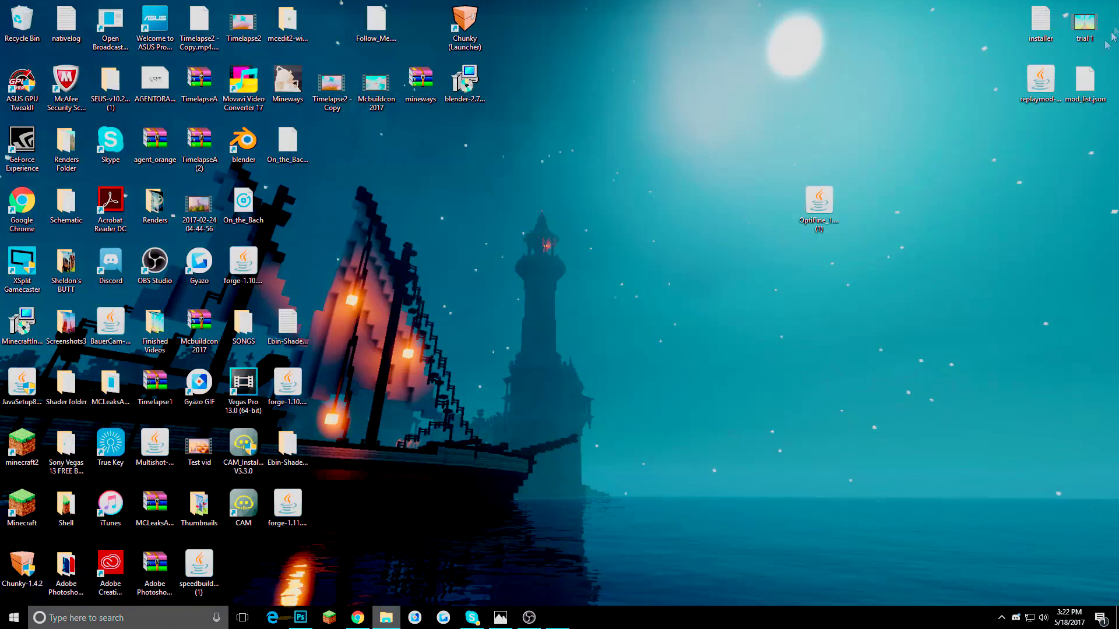